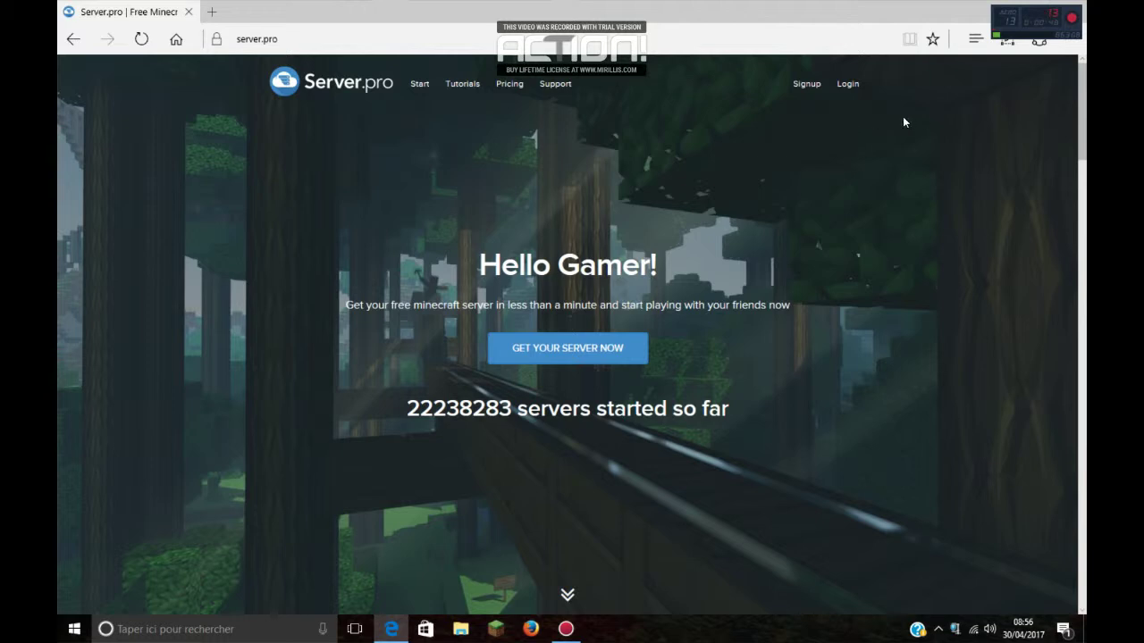
# Step: Begin the signup form with a username, accept the suggestion, then return to the home page
pyautogui.click(806, 90)
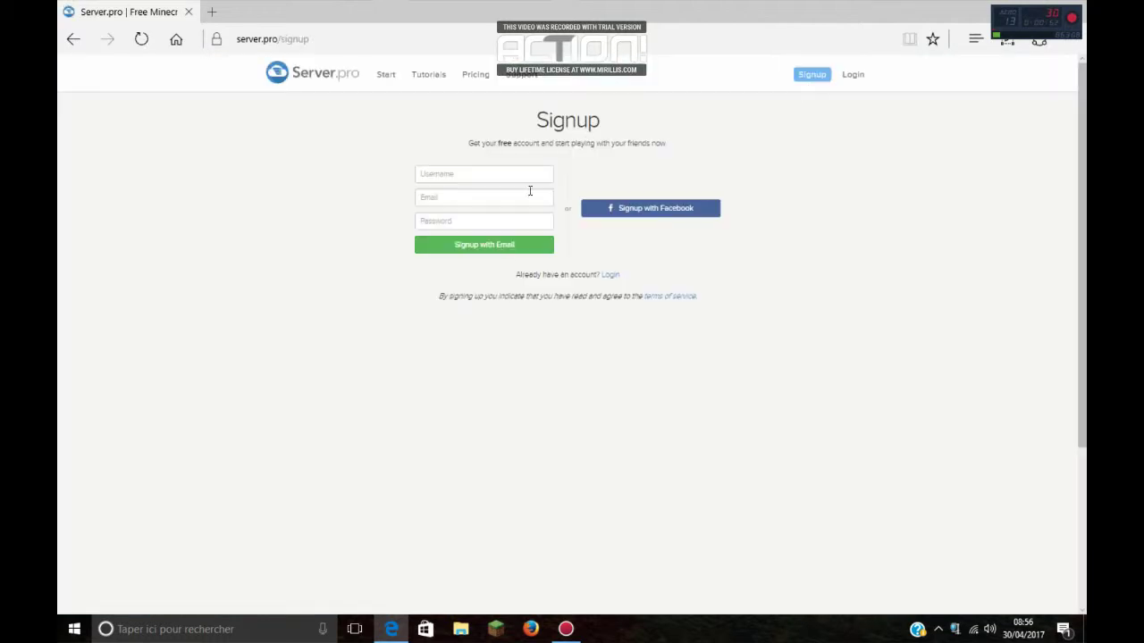
pyautogui.click(450, 176)
pyautogui.write('iS')
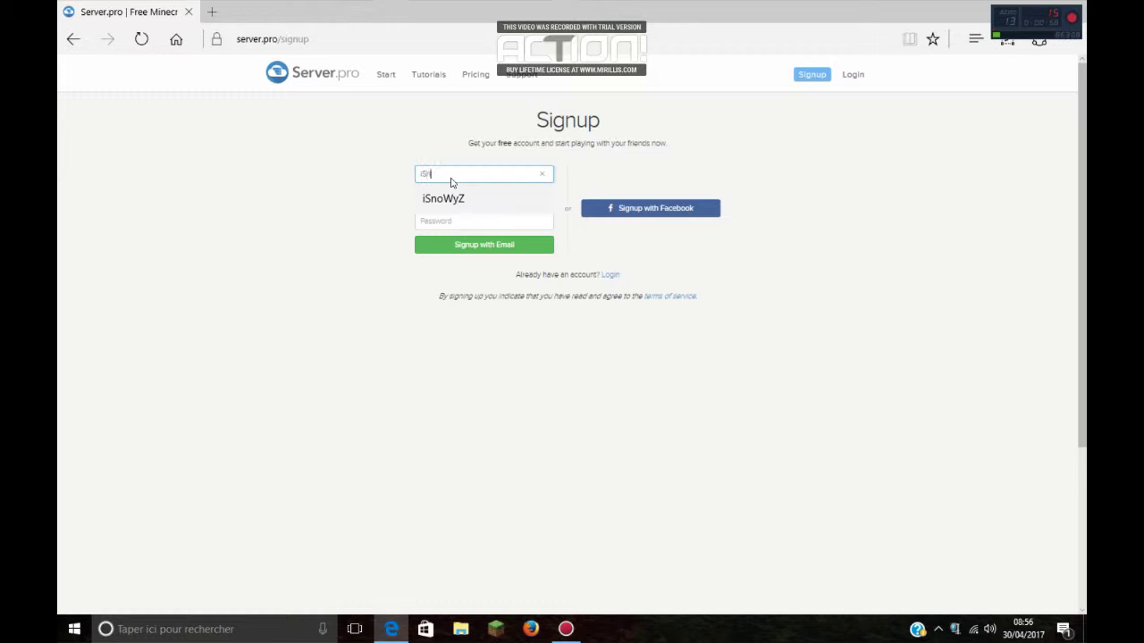
pyautogui.write('noWyZ')
pyautogui.click(402, 231)
pyautogui.click(442, 197)
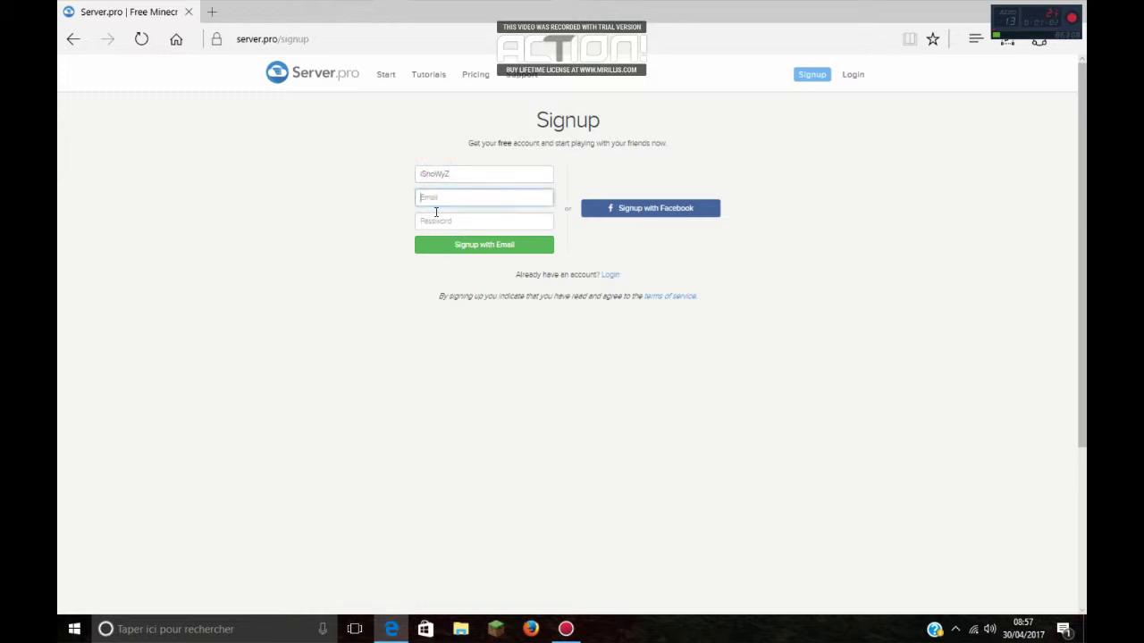
pyautogui.click(444, 220)
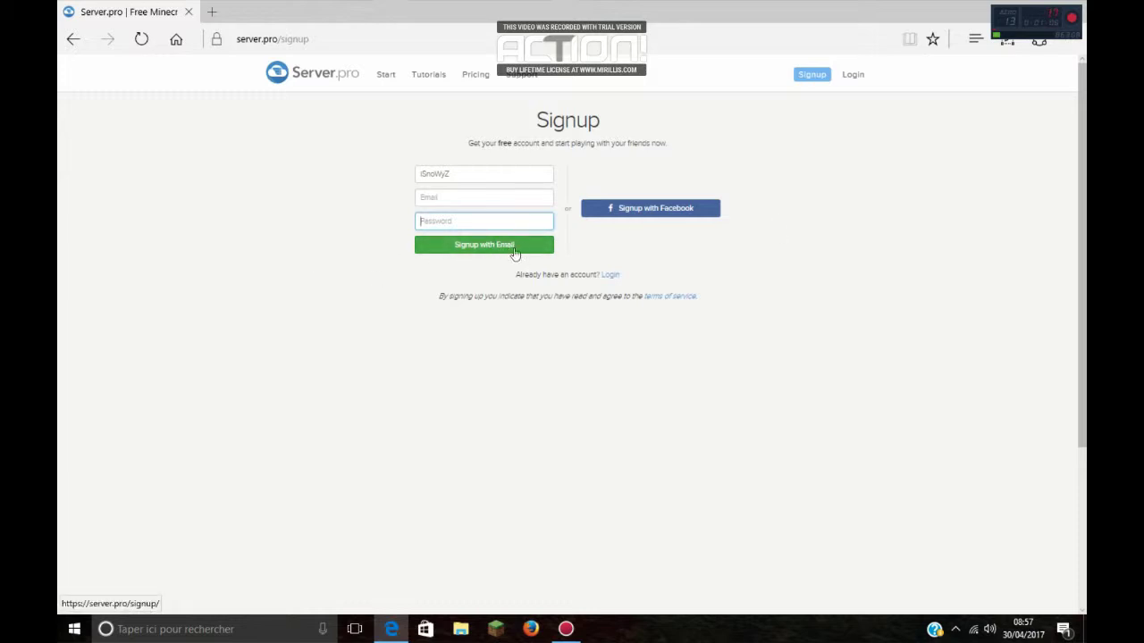
pyautogui.click(73, 39)
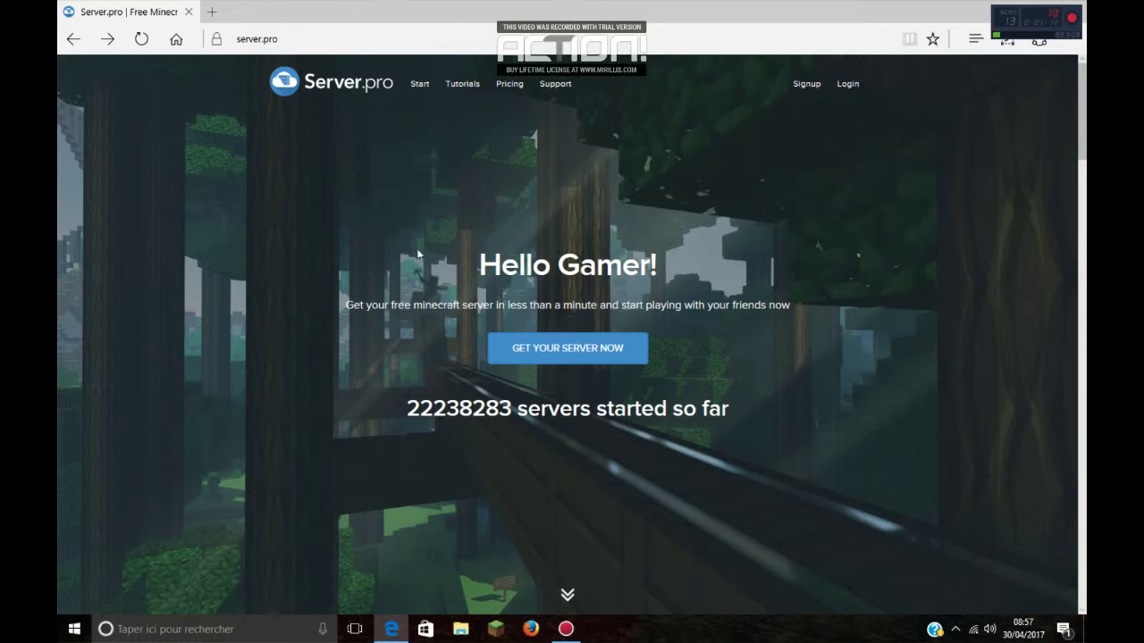
# Step: Log in with the account username and password, and decline saving the password
pyautogui.click(846, 88)
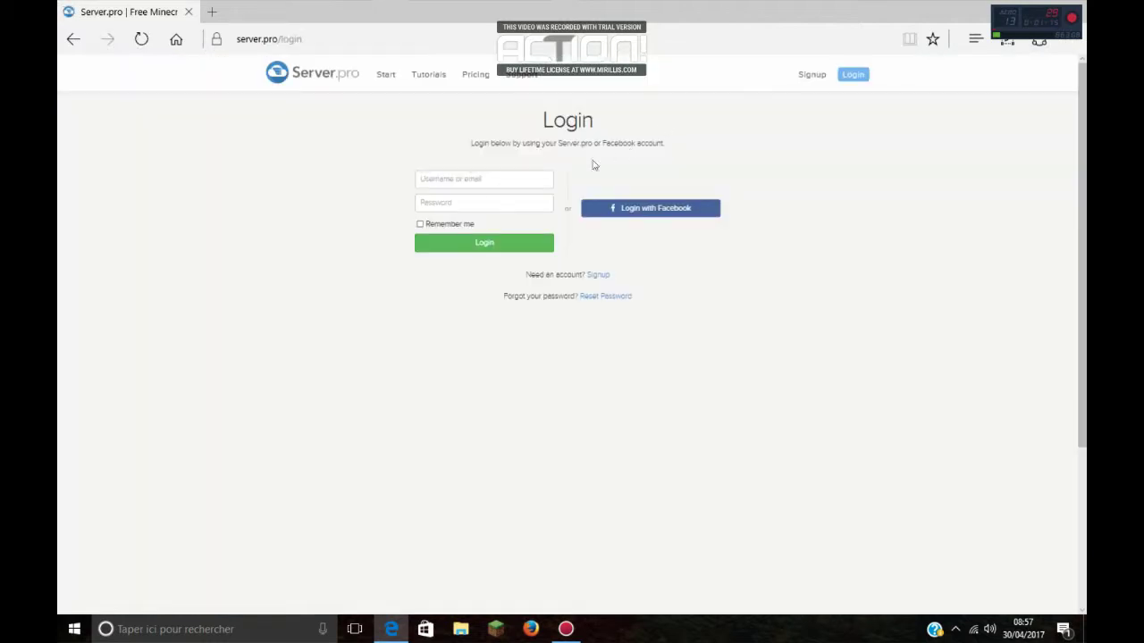
pyautogui.moveTo(396, 145); pyautogui.dragTo(661, 298)
pyautogui.click(661, 299)
pyautogui.press('Return')
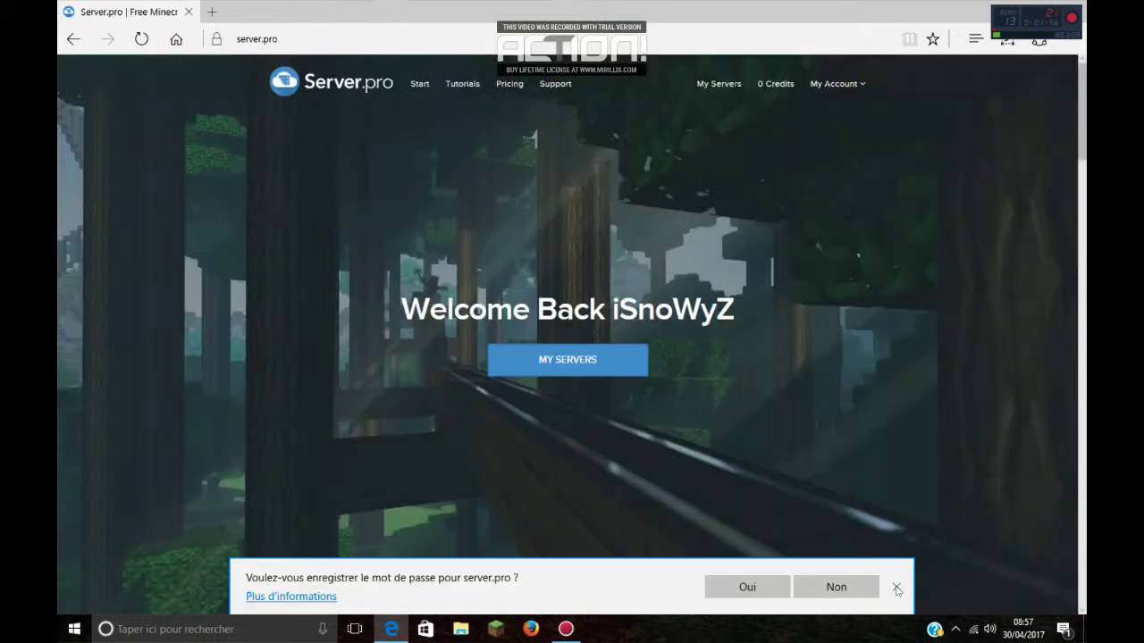
pyautogui.click(897, 588)
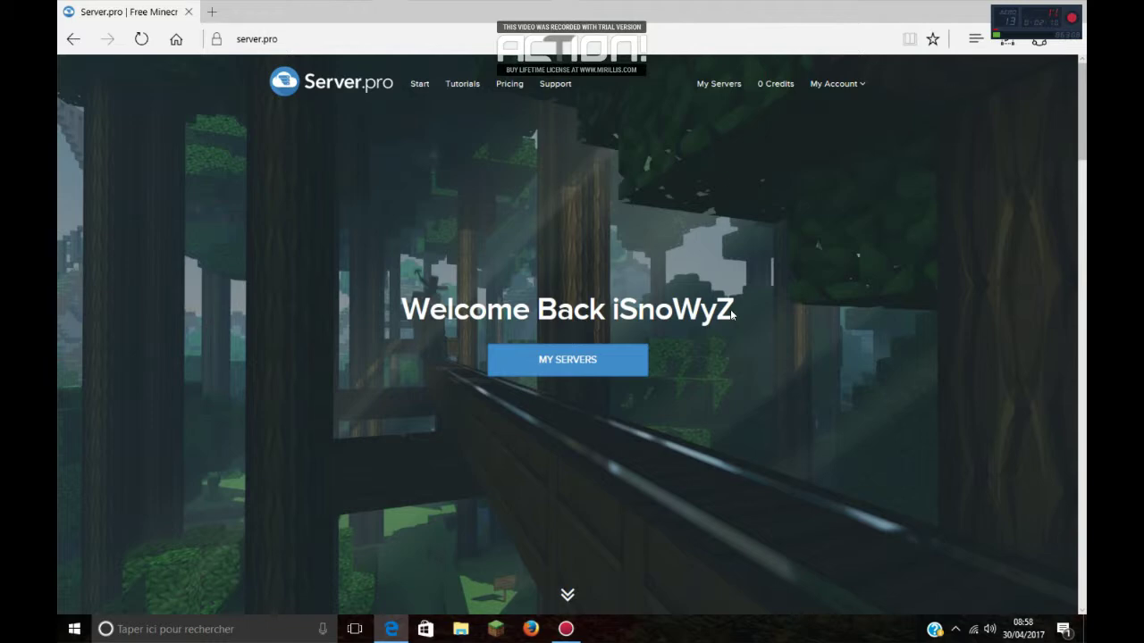
# Step: From My Servers, create a new server and choose Minecraft as its game
pyautogui.click(587, 359)
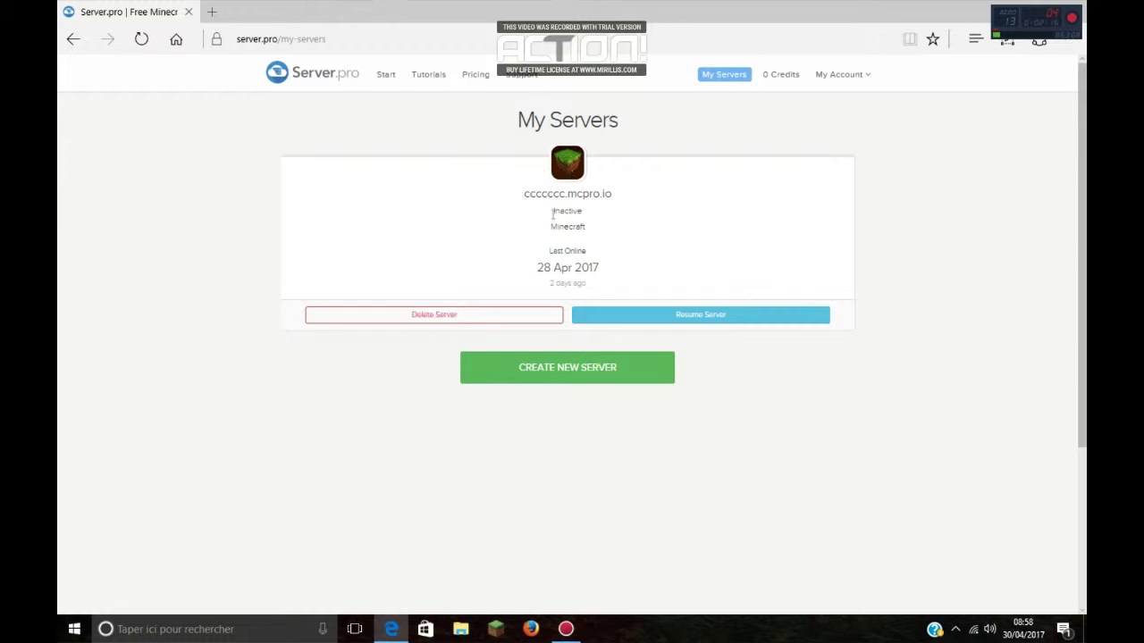
pyautogui.click(601, 369)
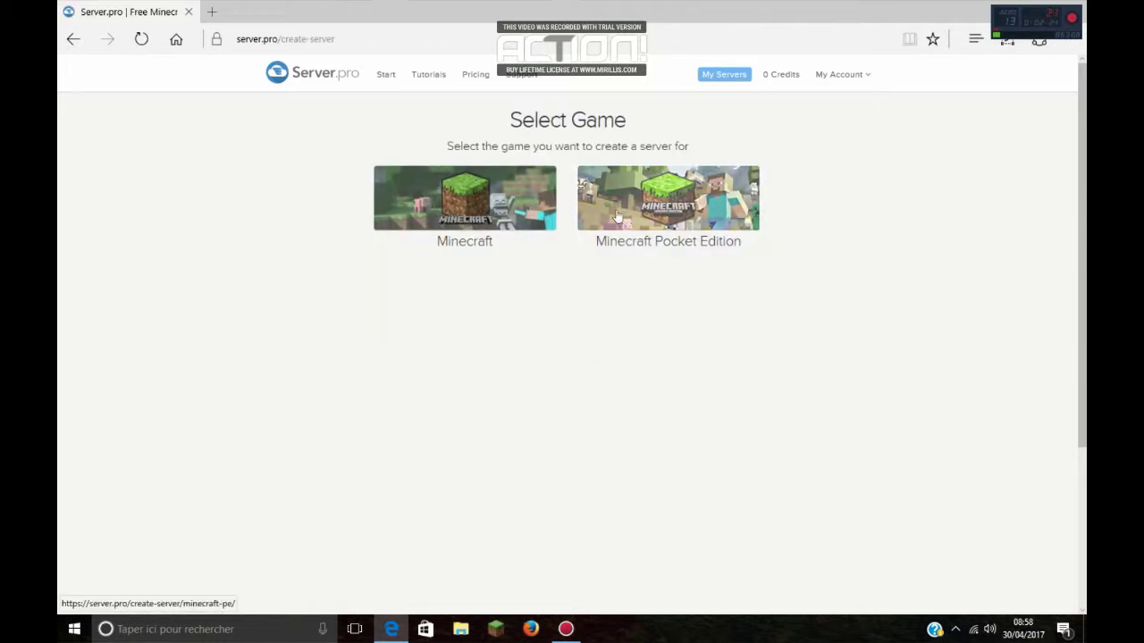
pyautogui.click(471, 205)
pyautogui.scroll(-1, 536, 268)
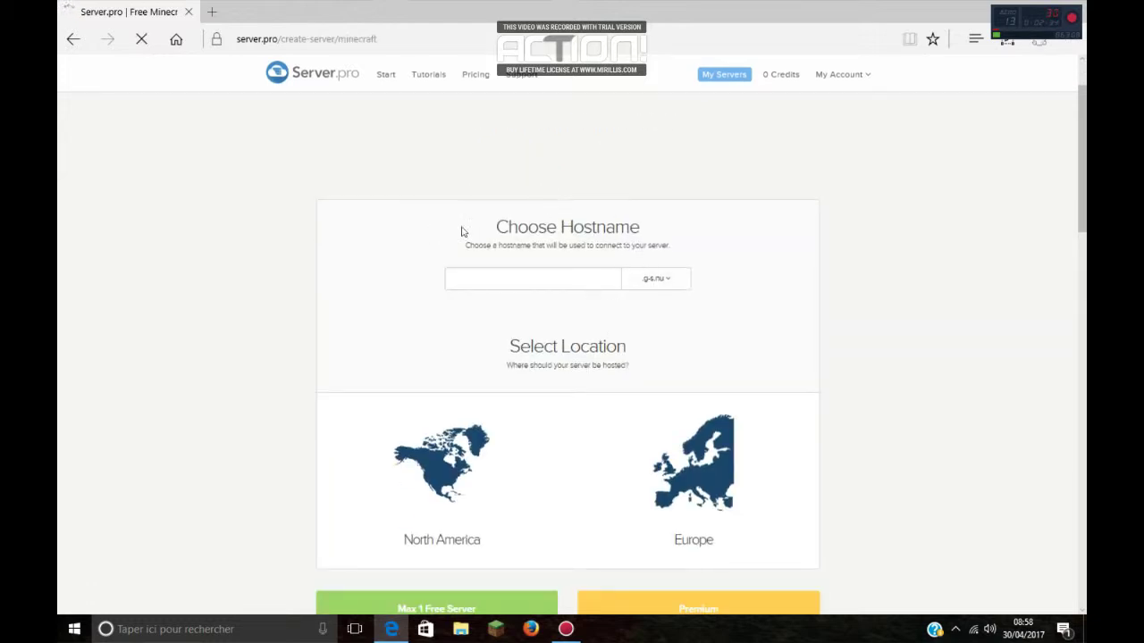
pyautogui.moveTo(462, 232); pyautogui.dragTo(616, 230)
pyautogui.click(675, 227)
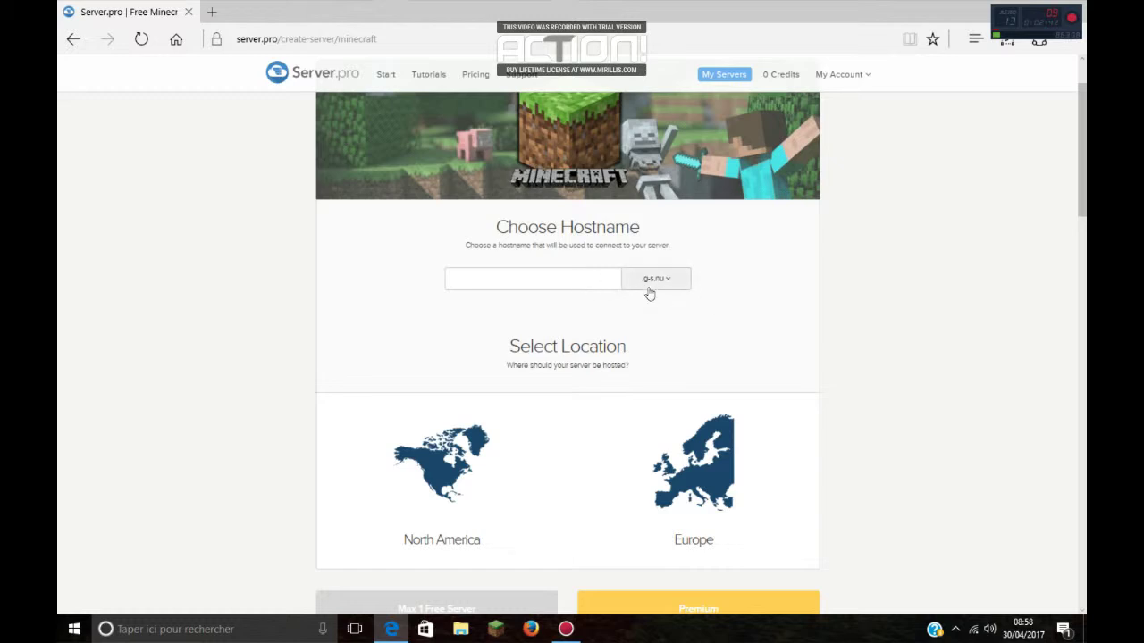
# Step: Enter the server's hostname and pick the .1337srv.com domain suffix
pyautogui.click(498, 277)
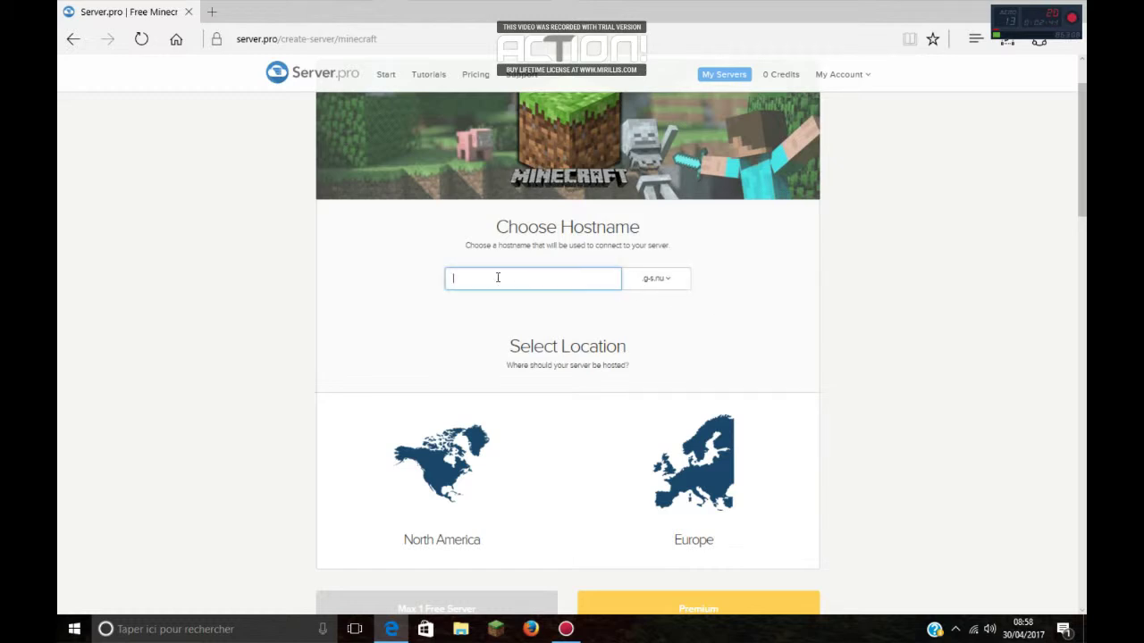
pyautogui.write('iSnoWy2')
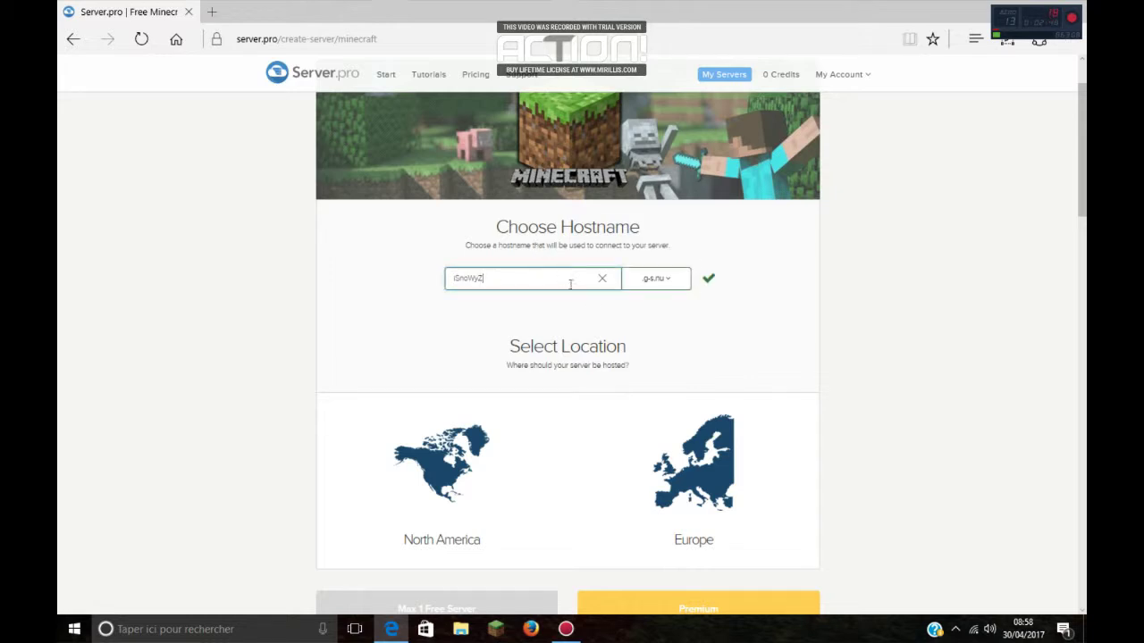
pyautogui.click(674, 282)
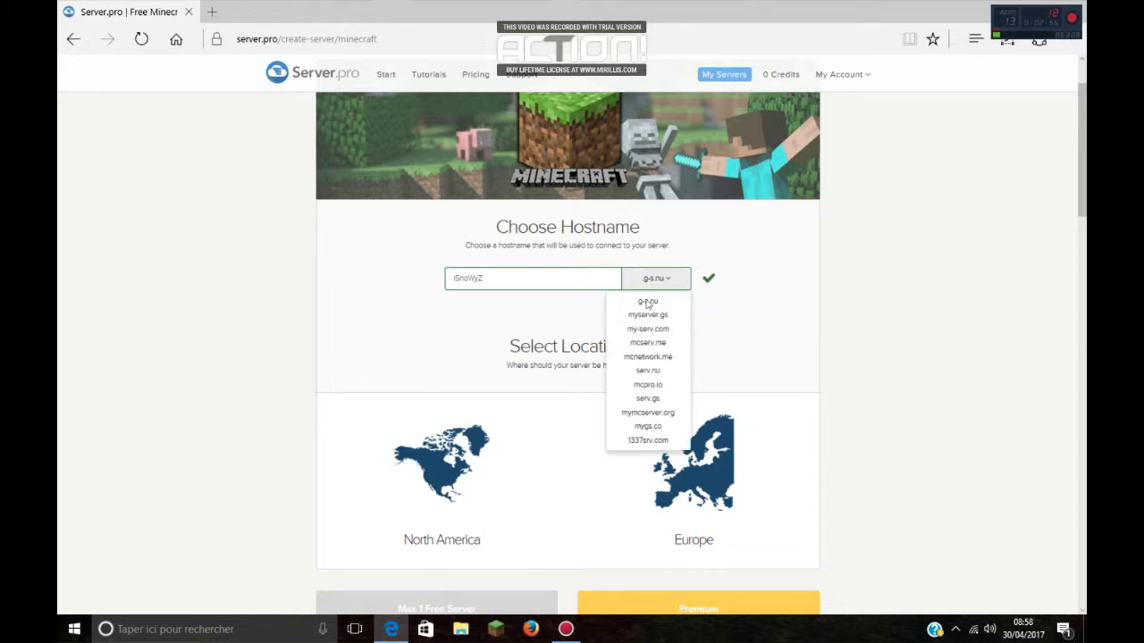
pyautogui.click(651, 439)
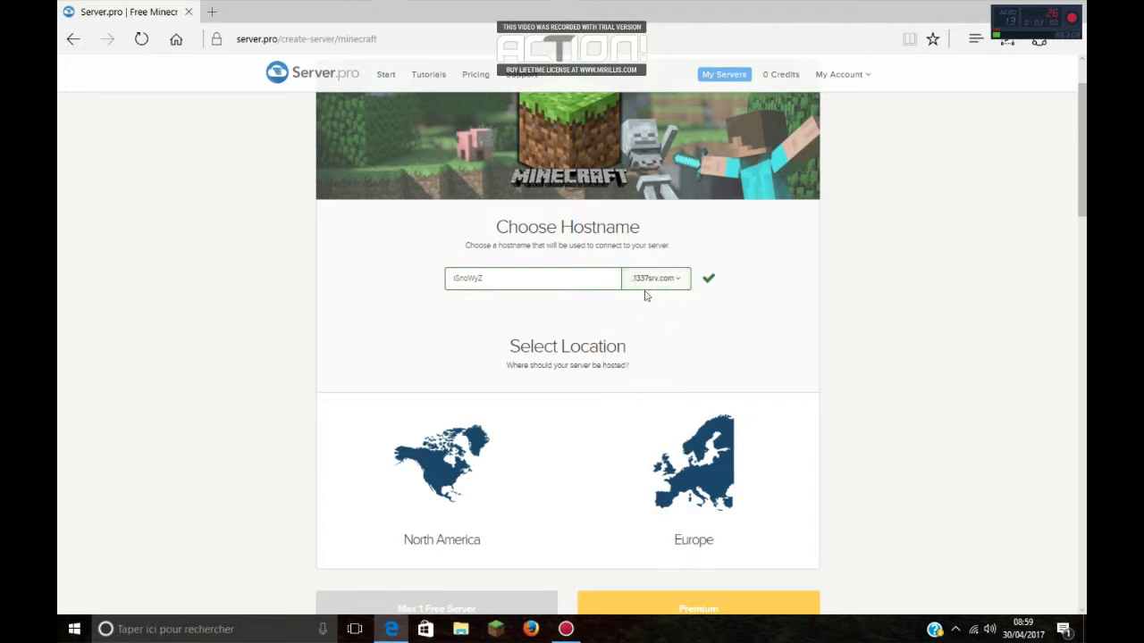
pyautogui.scroll(-2, 763, 329)
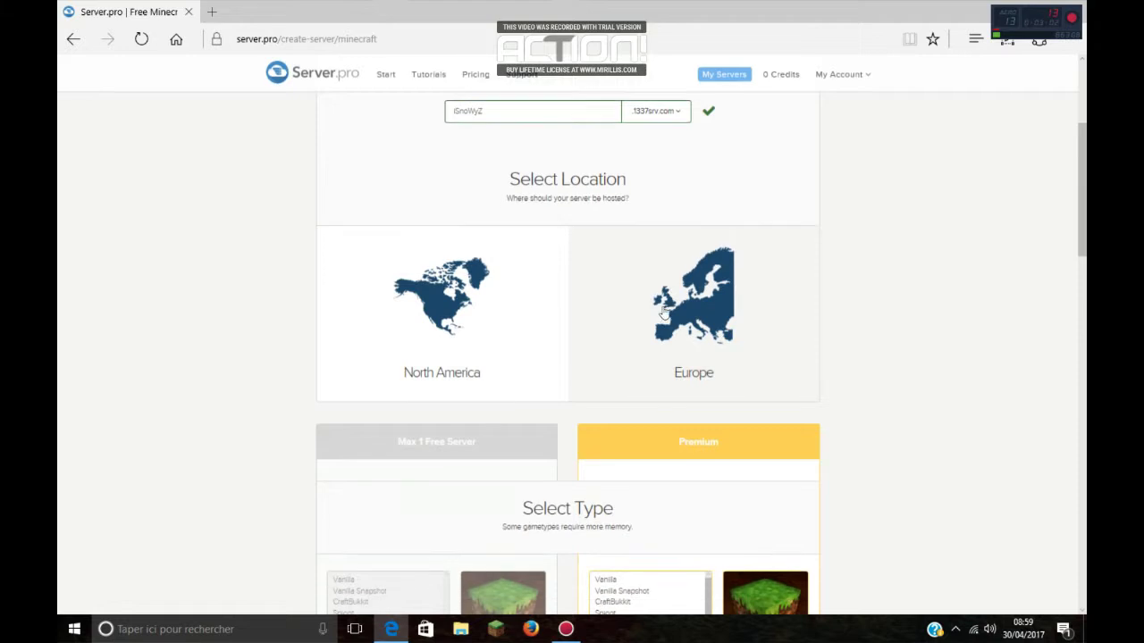
# Step: Choose Europe as the server location
pyautogui.click(662, 313)
pyautogui.scroll(-1, 696, 349)
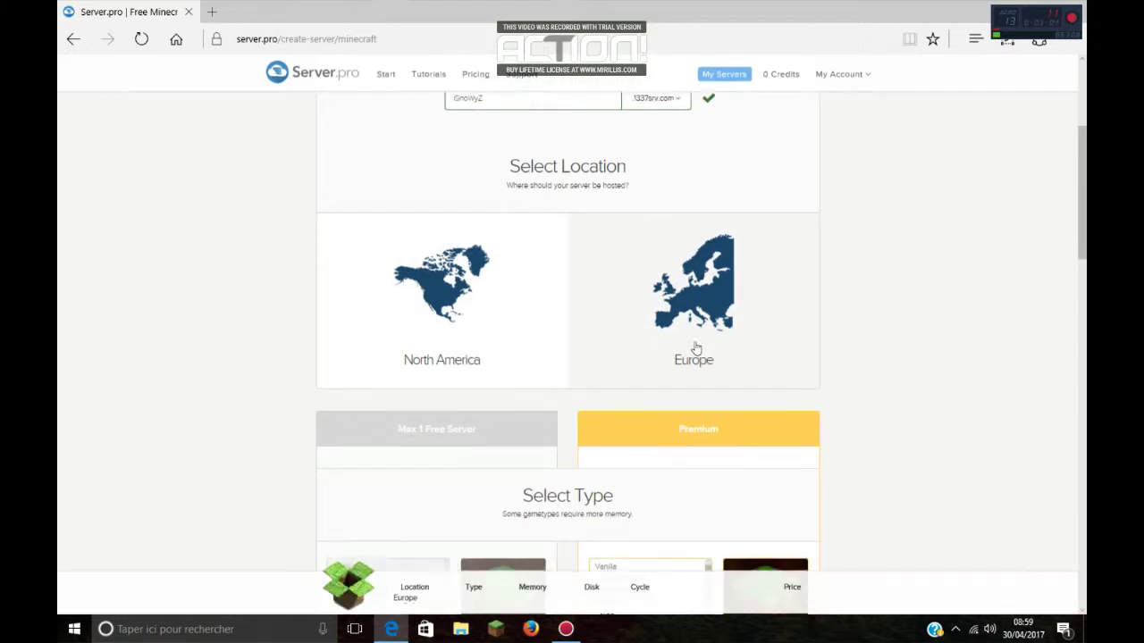
pyautogui.scroll(-3, 687, 352)
pyautogui.scroll(-1, 664, 370)
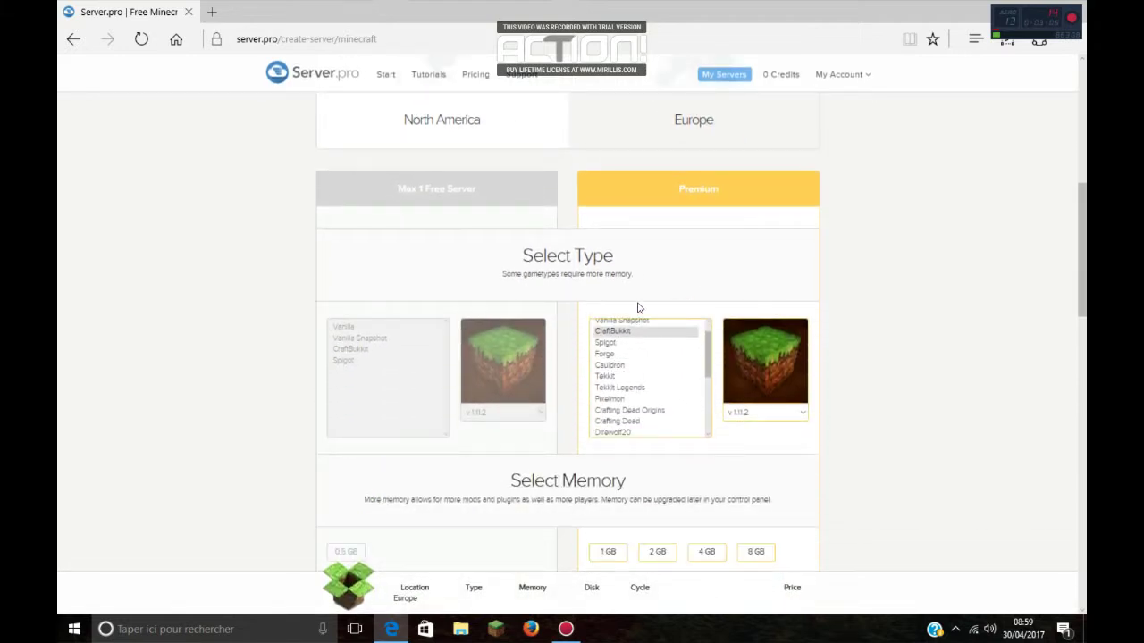
pyautogui.scroll(3, 625, 259)
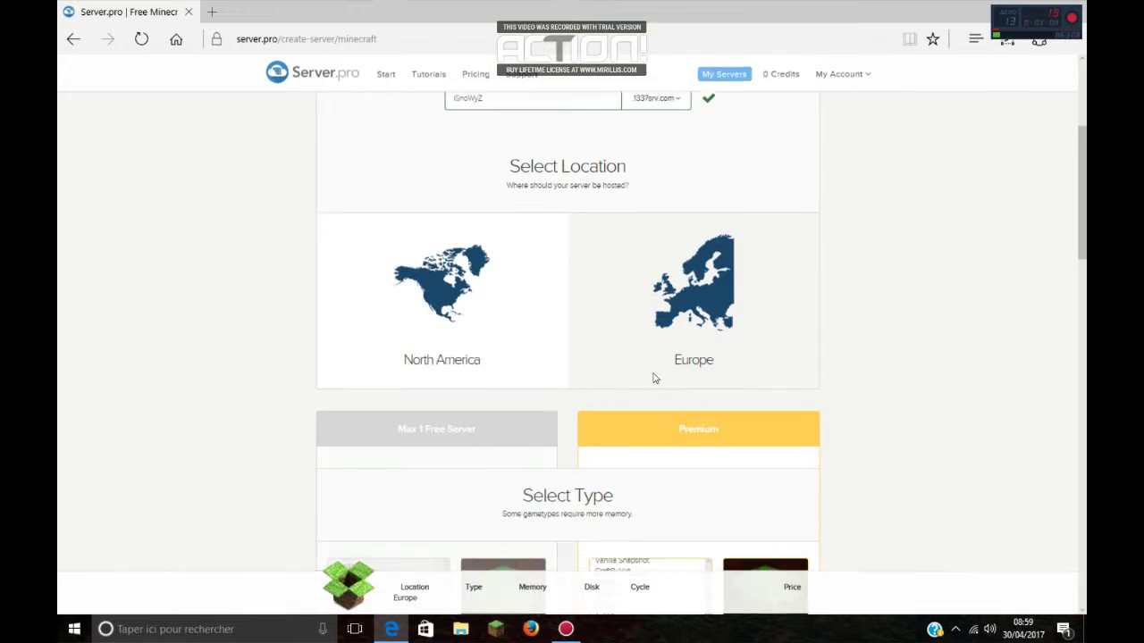
pyautogui.scroll(-4, 653, 378)
pyautogui.scroll(1, 388, 242)
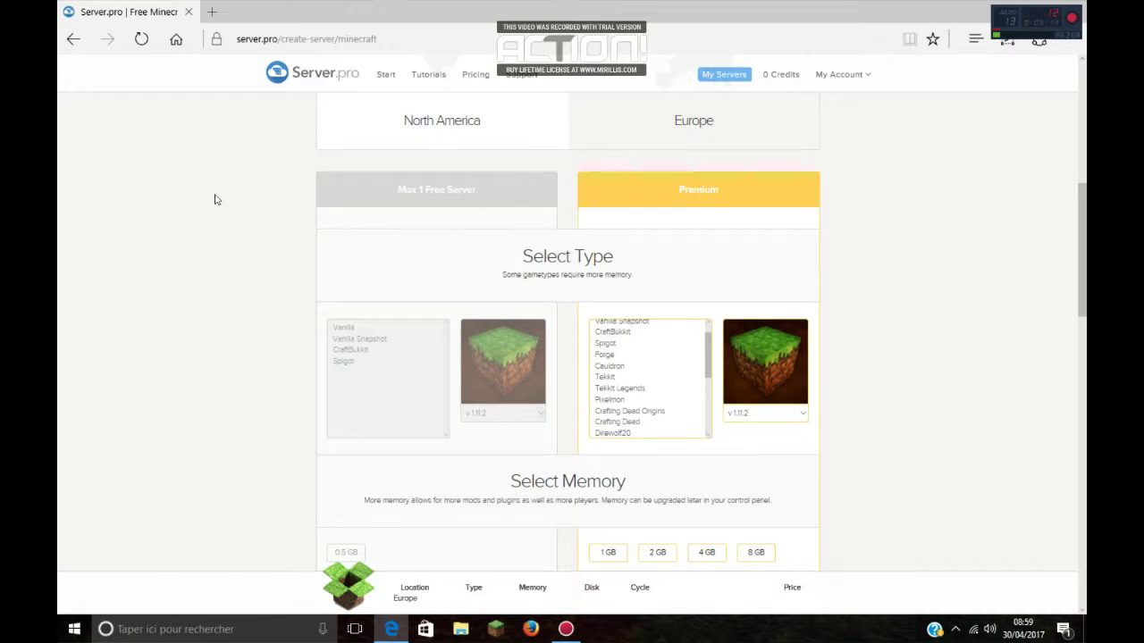
pyautogui.scroll(-1, 543, 322)
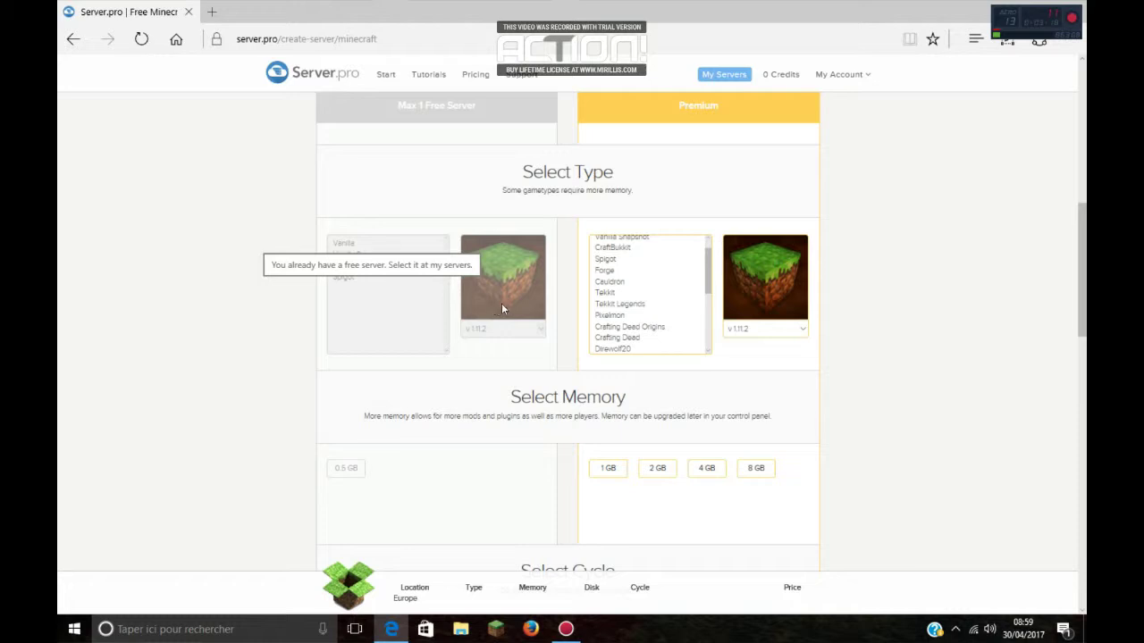
pyautogui.scroll(-1, 510, 295)
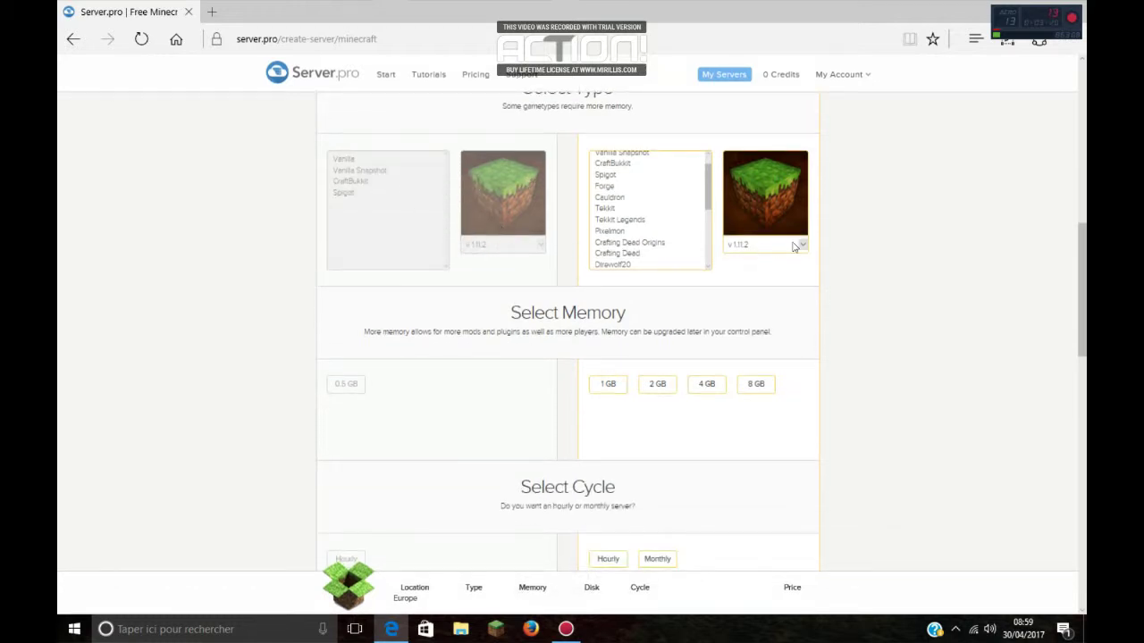
# Step: Set the Premium Minecraft version to v1.8
pyautogui.click(796, 245)
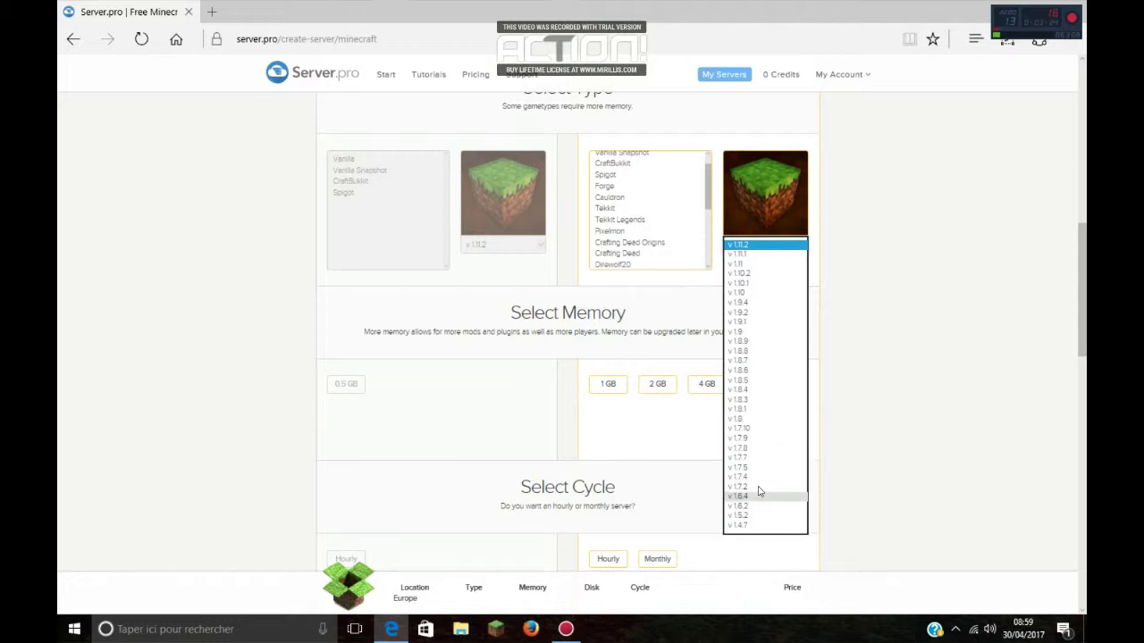
pyautogui.click(749, 421)
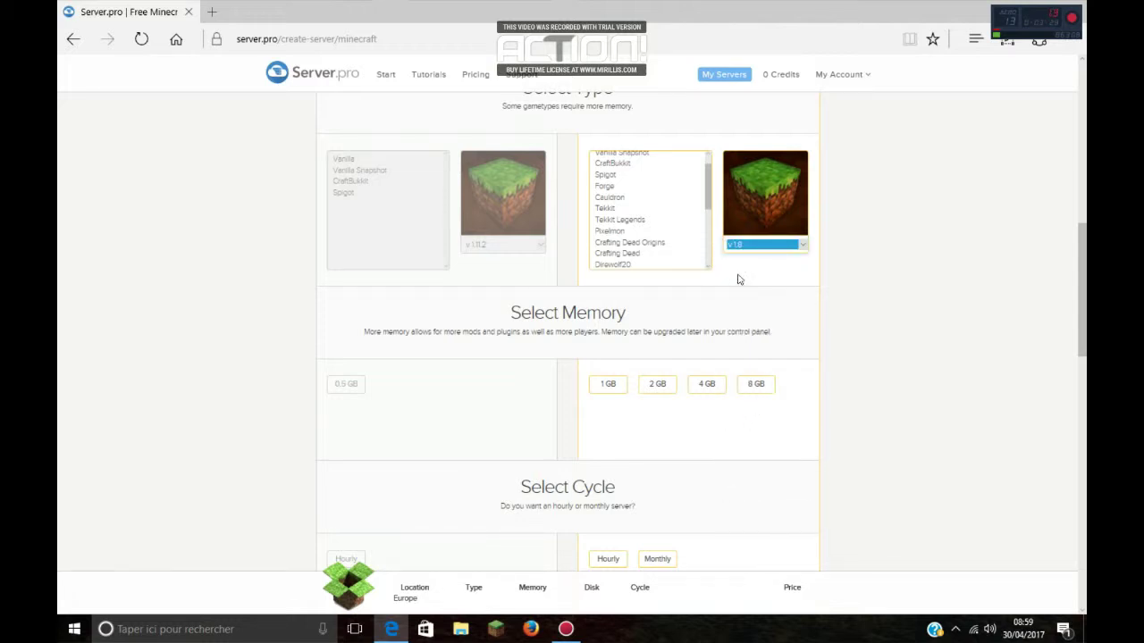
pyautogui.scroll(3, 643, 224)
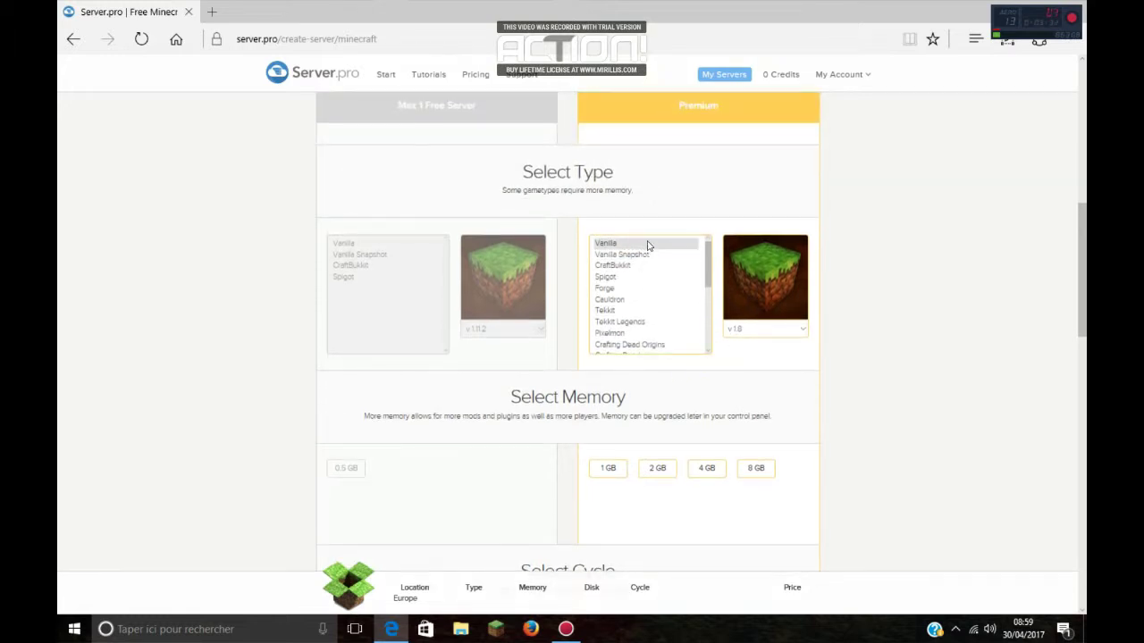
# Step: Select the Vanilla server type with version v1.8
pyautogui.click(647, 243)
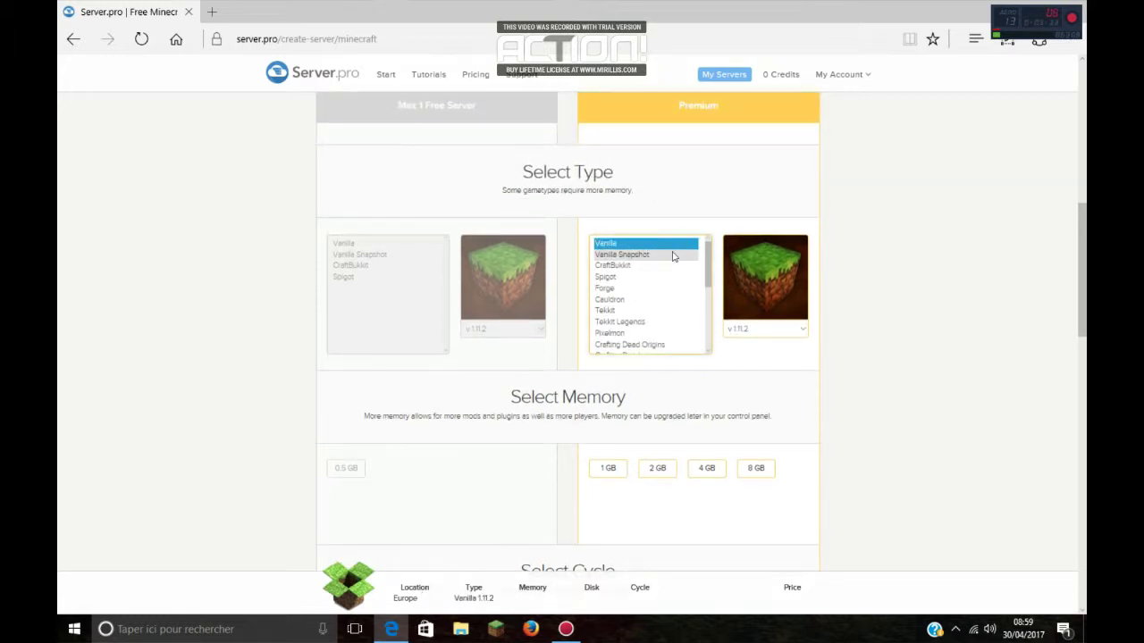
pyautogui.click(765, 331)
pyautogui.click(756, 492)
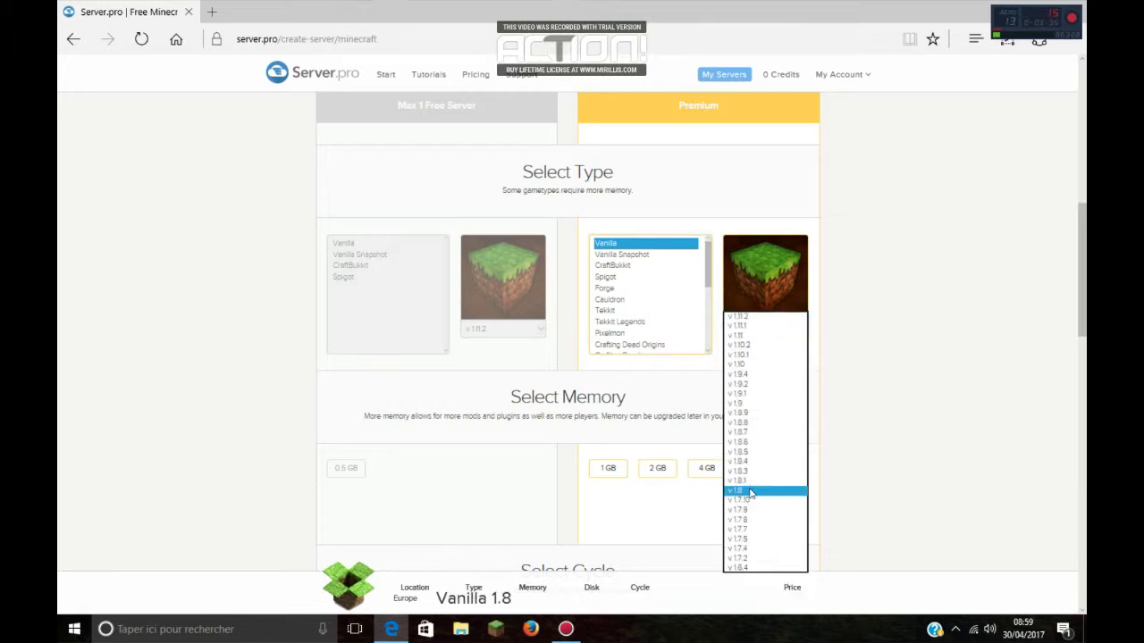
pyautogui.scroll(-3, 778, 376)
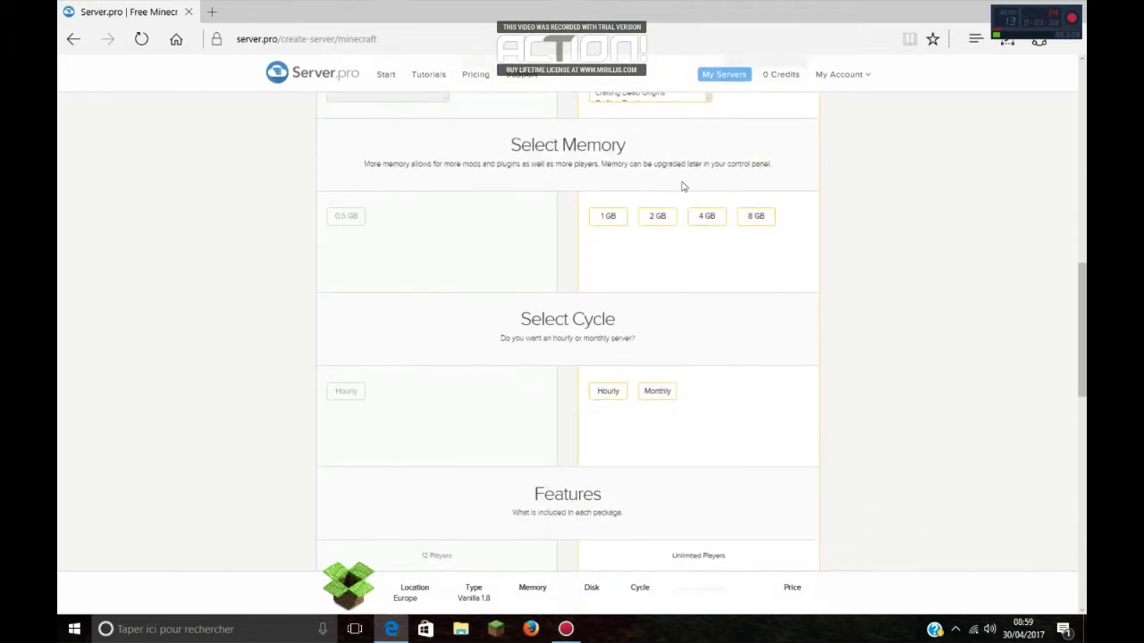
pyautogui.scroll(2, 654, 268)
pyautogui.scroll(3, 564, 260)
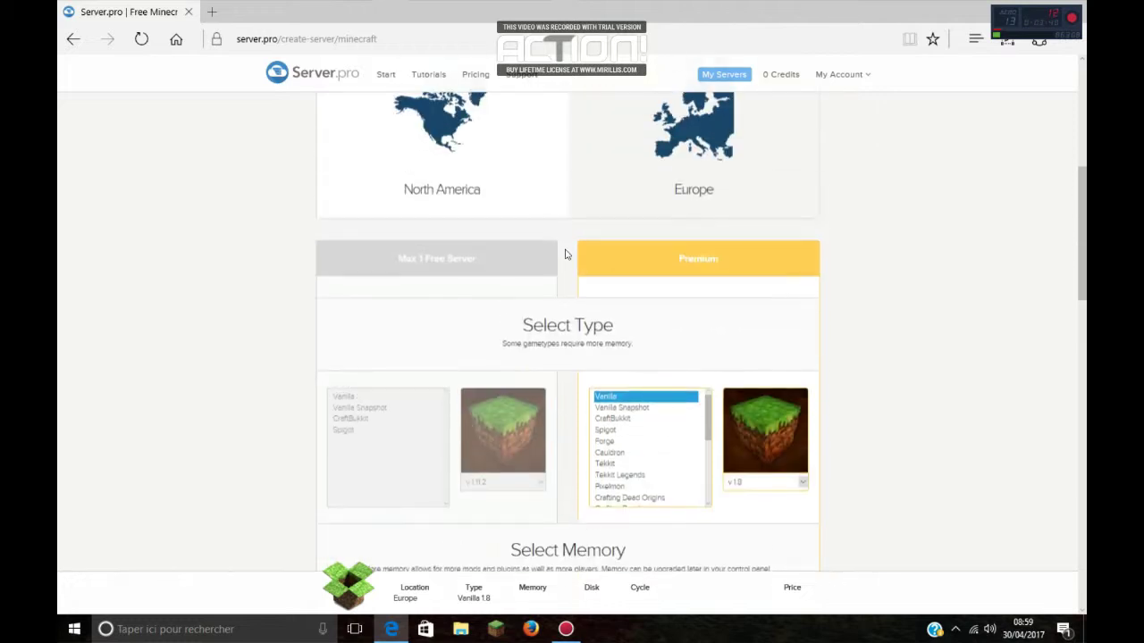
pyautogui.scroll(-4, 774, 291)
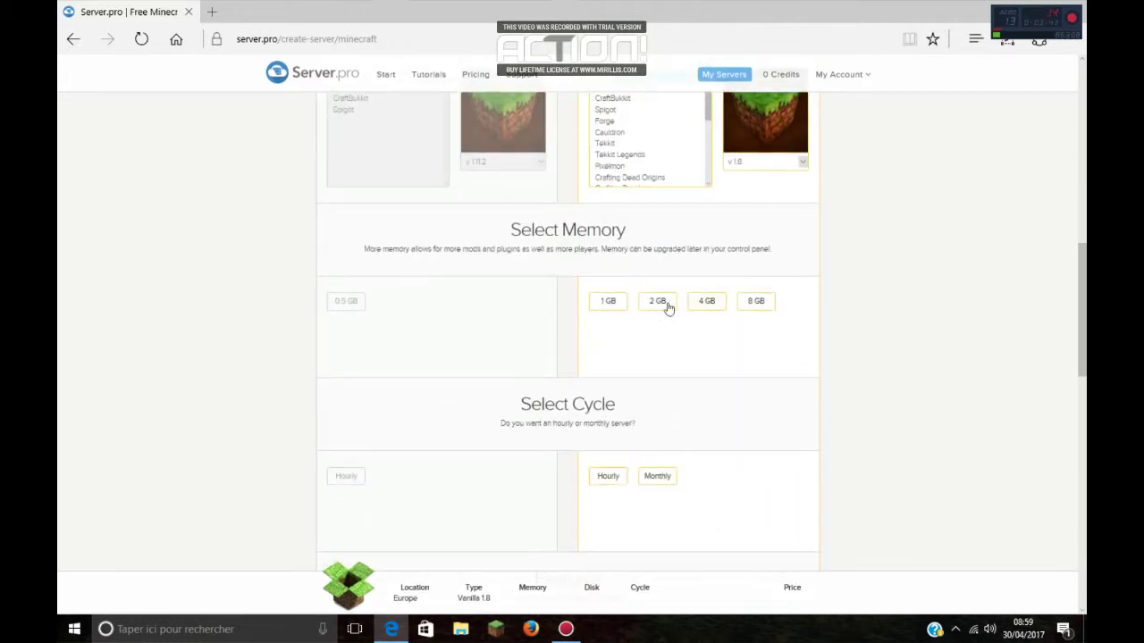
pyautogui.scroll(2, 747, 206)
pyautogui.scroll(-2, 769, 313)
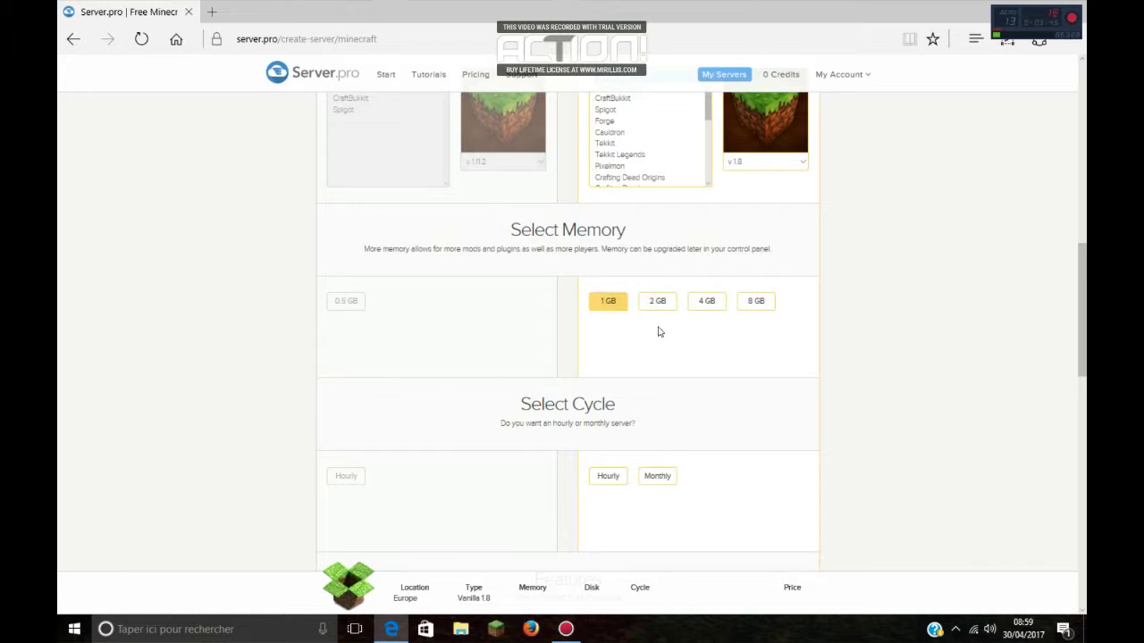
# Step: Pick 1 GB of memory and review the billing-cycle options
pyautogui.click(621, 304)
pyautogui.scroll(-3, 653, 352)
pyautogui.scroll(2, 572, 184)
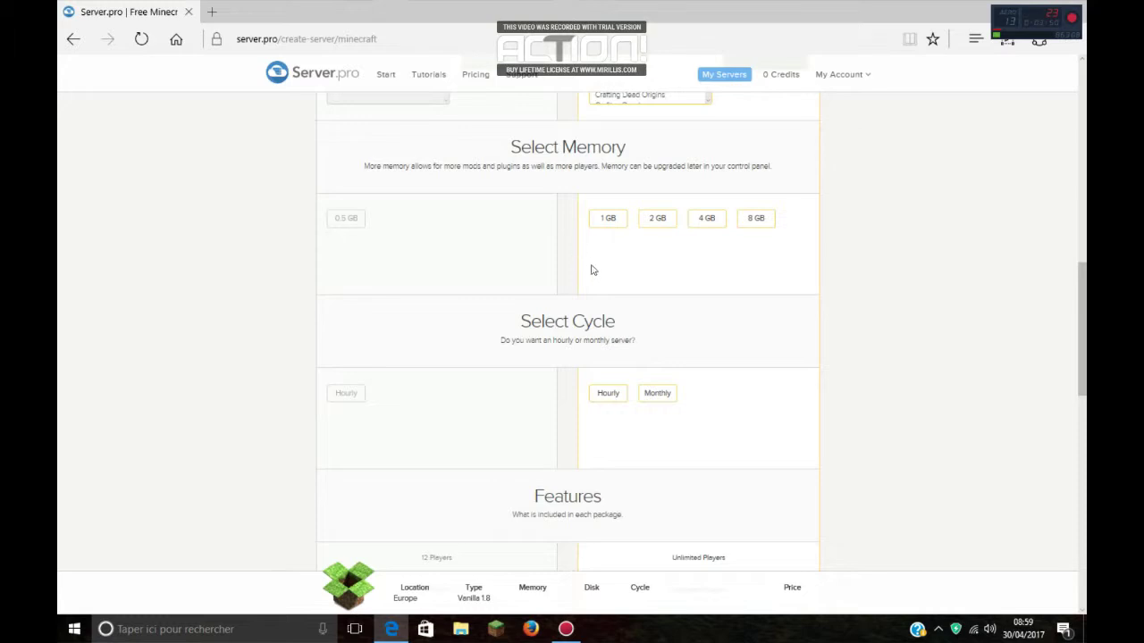
pyautogui.scroll(2, 347, 288)
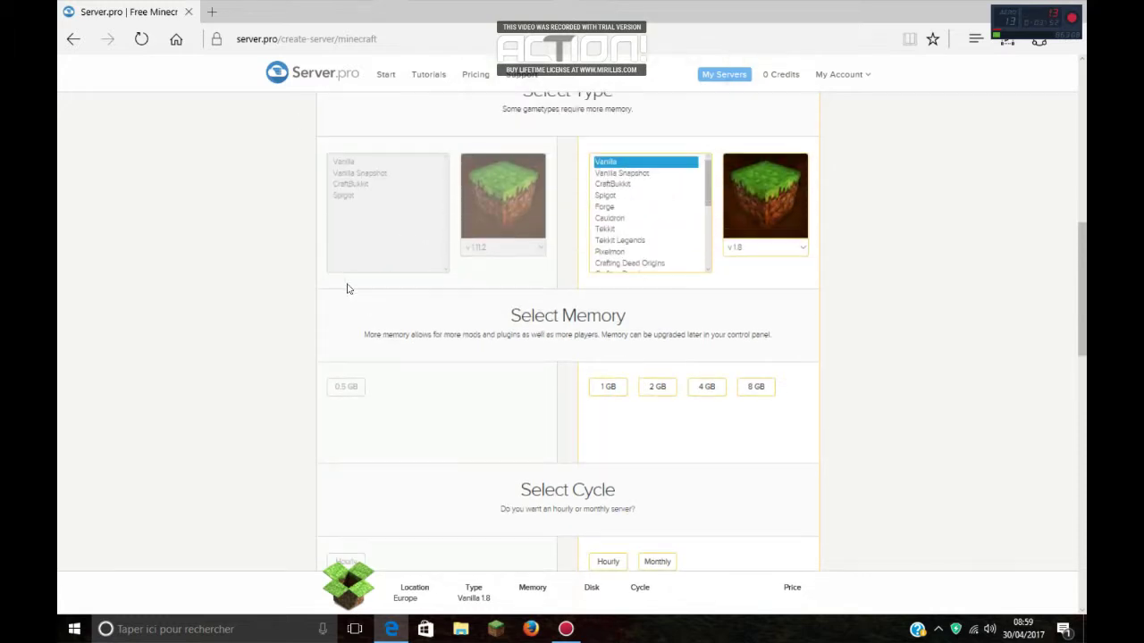
pyautogui.scroll(-2, 375, 391)
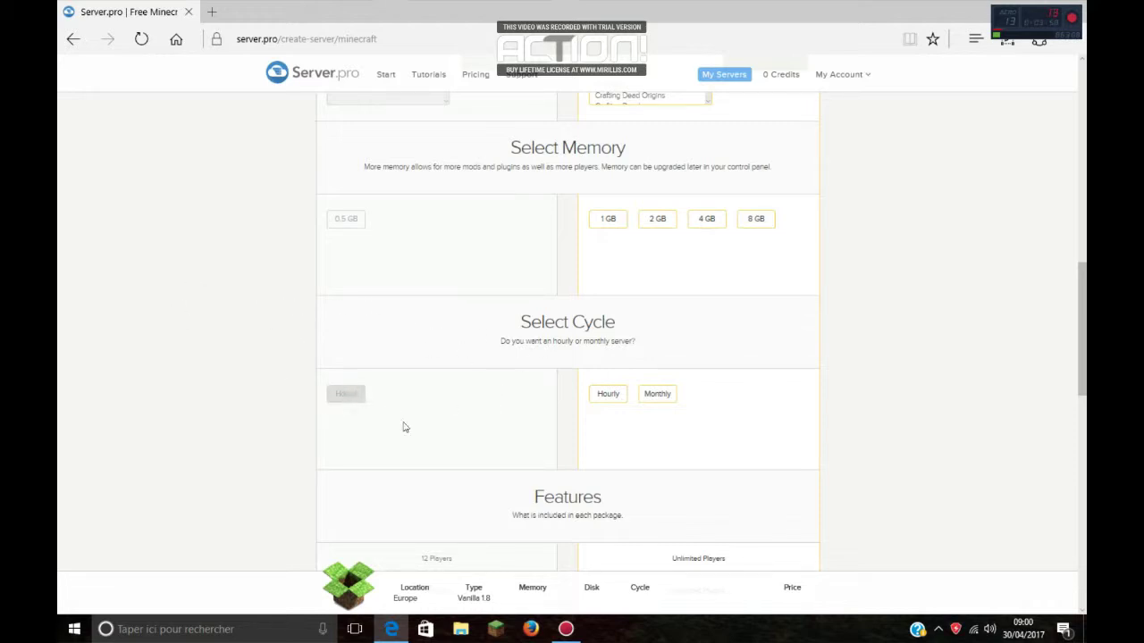
pyautogui.scroll(-2, 403, 426)
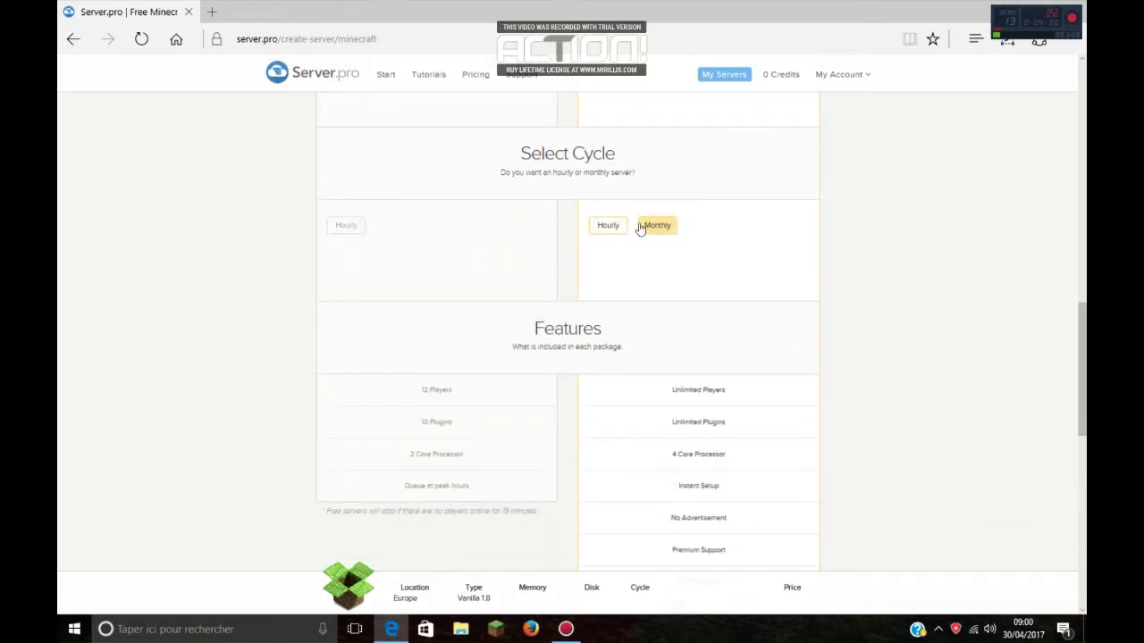
pyautogui.scroll(2, 648, 215)
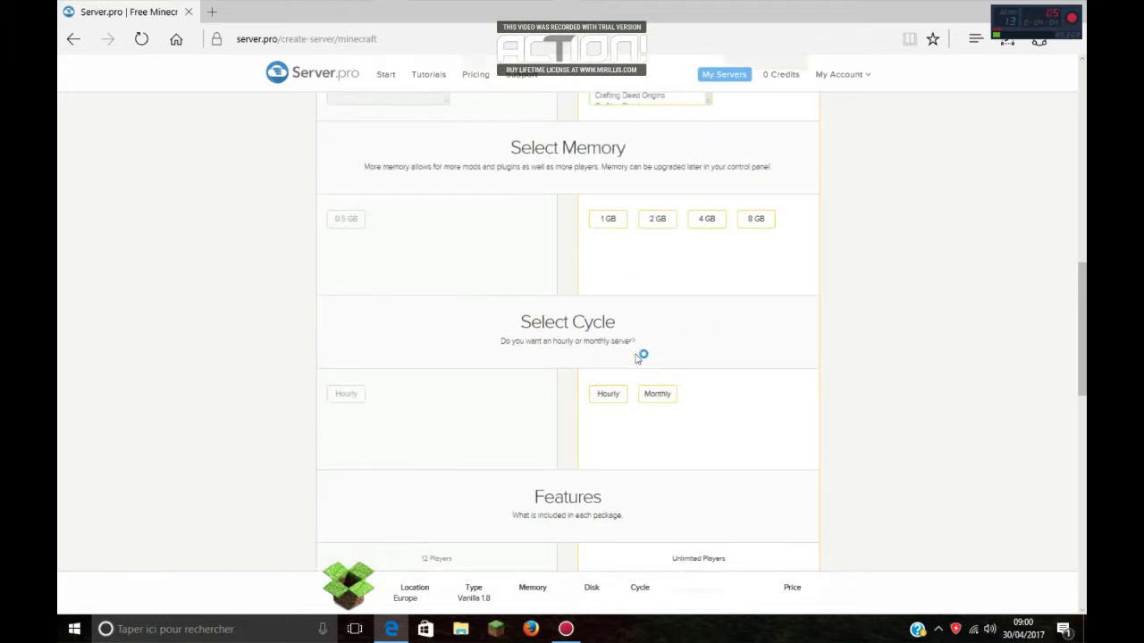
pyautogui.scroll(-1, 640, 357)
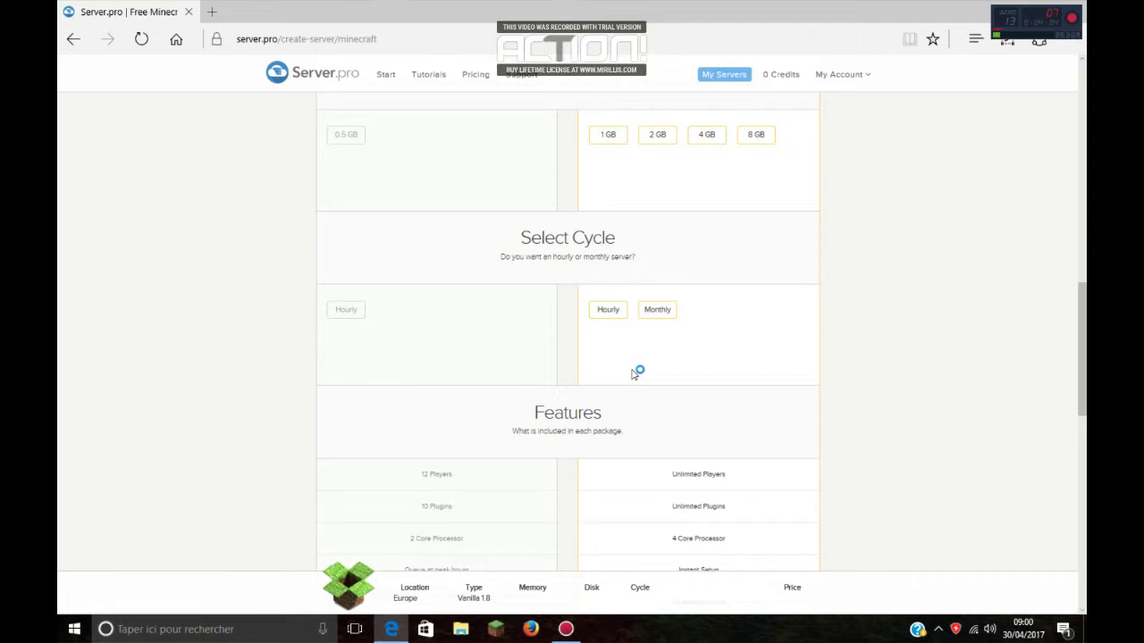
# Step: Scroll past the Features to Finalize and highlight the 'Please select memory' message
pyautogui.scroll(-1, 632, 374)
pyautogui.scroll(-1, 533, 327)
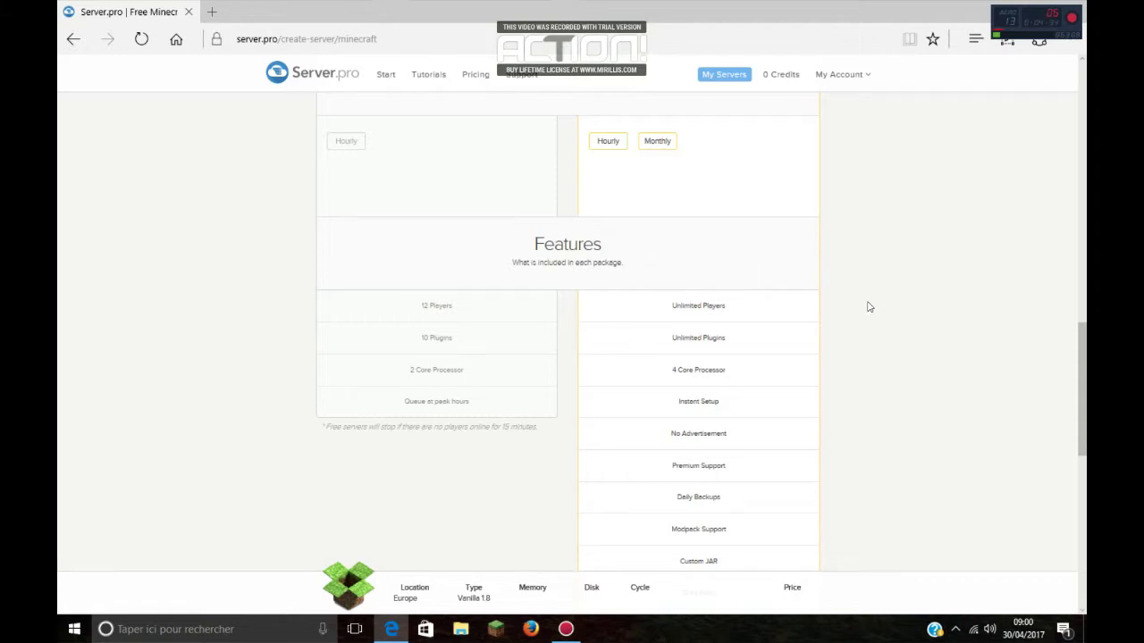
pyautogui.scroll(-1, 861, 268)
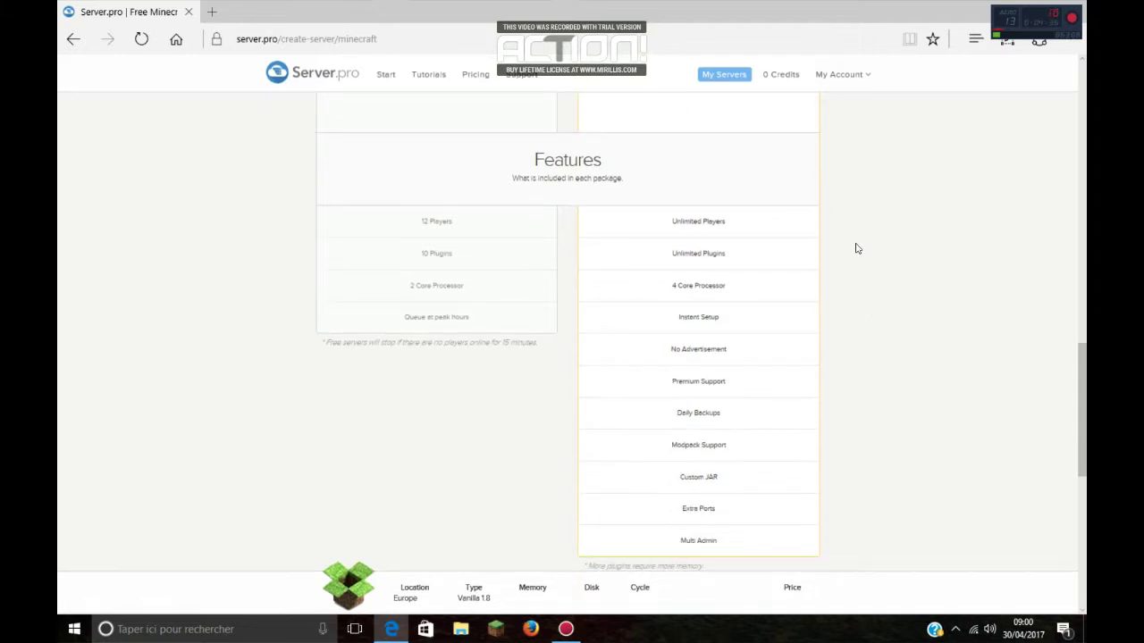
pyautogui.scroll(-1, 856, 238)
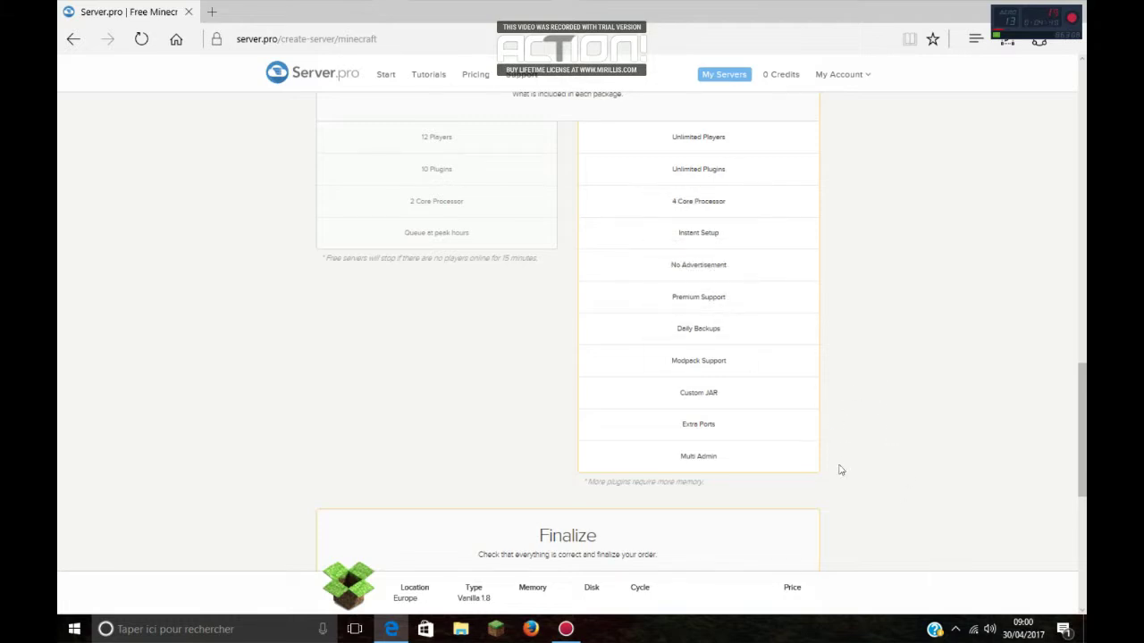
pyautogui.scroll(-4, 878, 398)
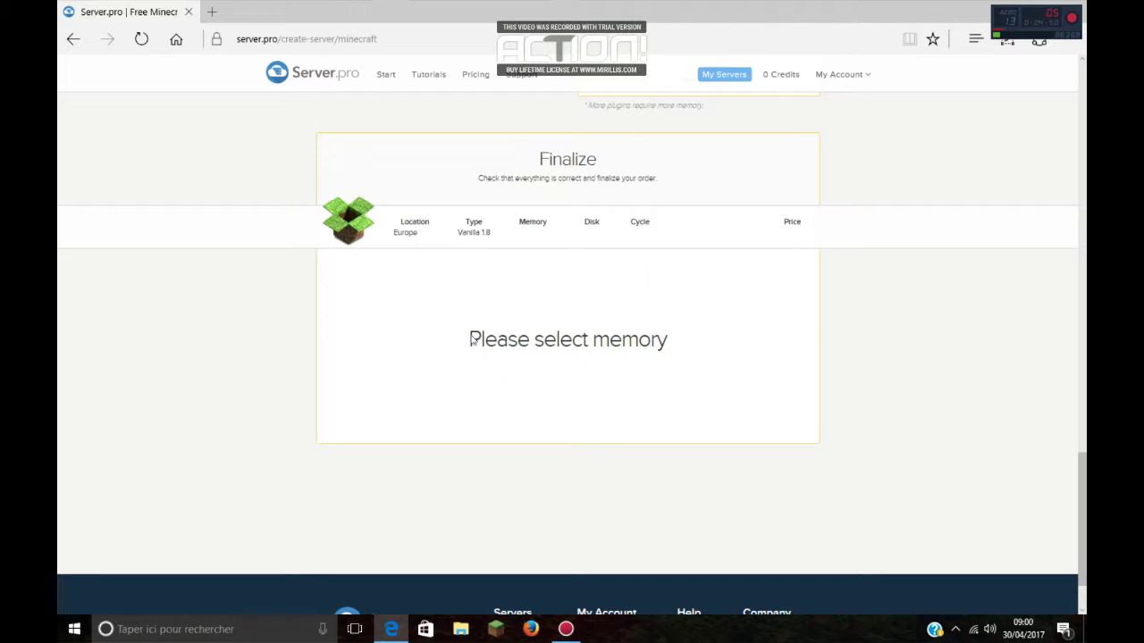
pyautogui.moveTo(471, 342); pyautogui.dragTo(698, 340)
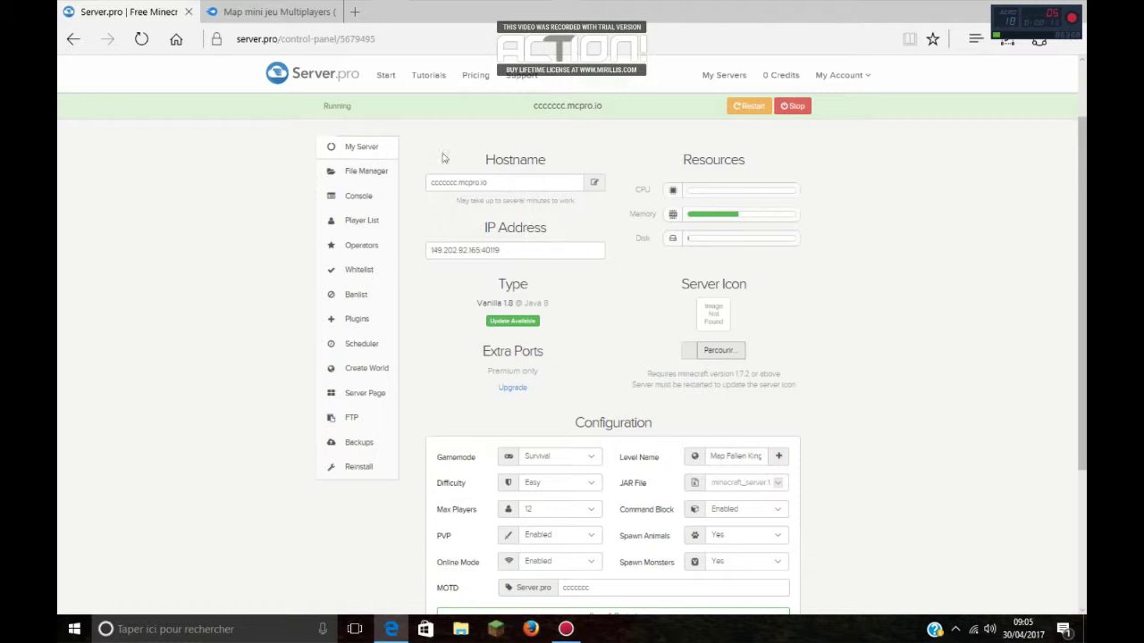
# Step: Highlight the Hostname and IP Address headings in the control panel
pyautogui.moveTo(486, 159); pyautogui.dragTo(547, 160)
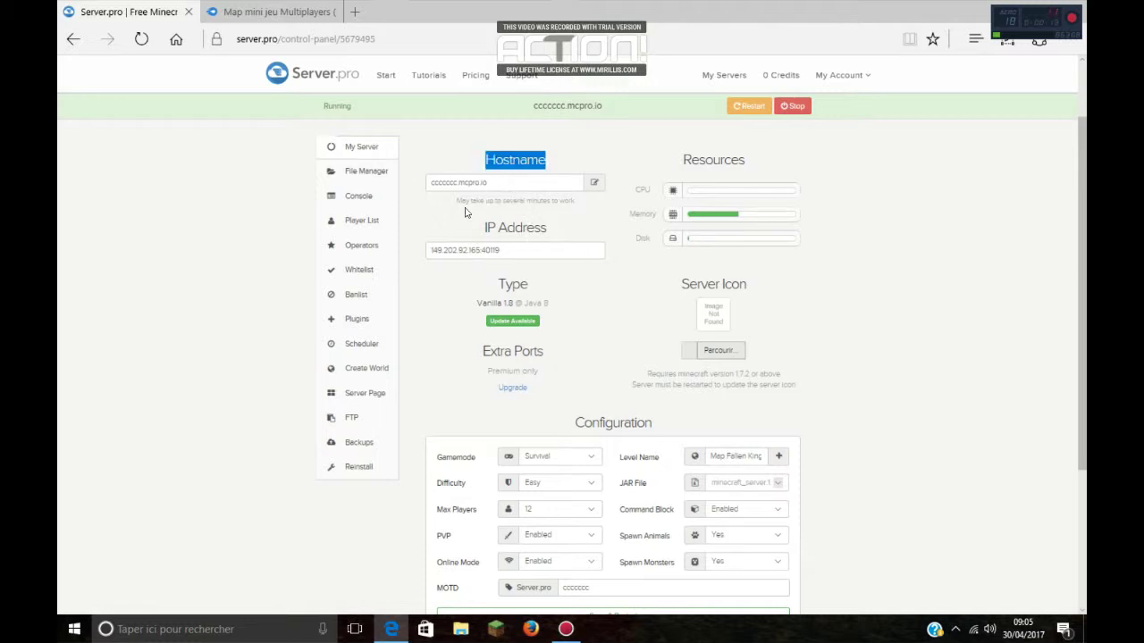
pyautogui.click(468, 241)
pyautogui.moveTo(474, 230); pyautogui.dragTo(560, 234)
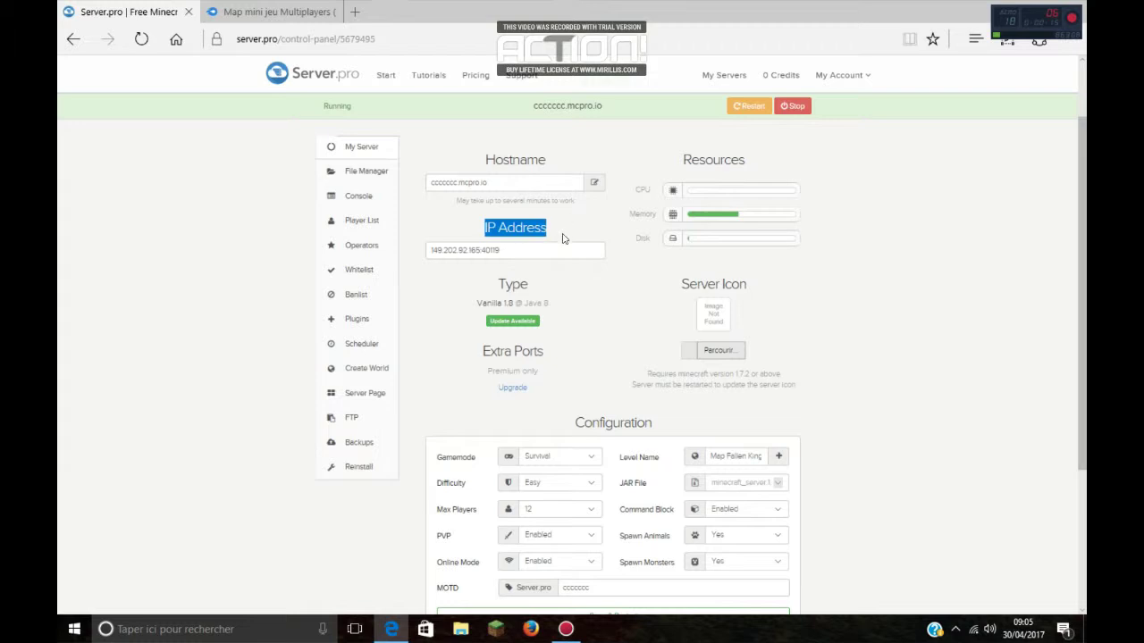
pyautogui.click(576, 284)
# Step: Save the Survival, Easy, 12-player configuration and restart the server
pyautogui.scroll(-1, 521, 257)
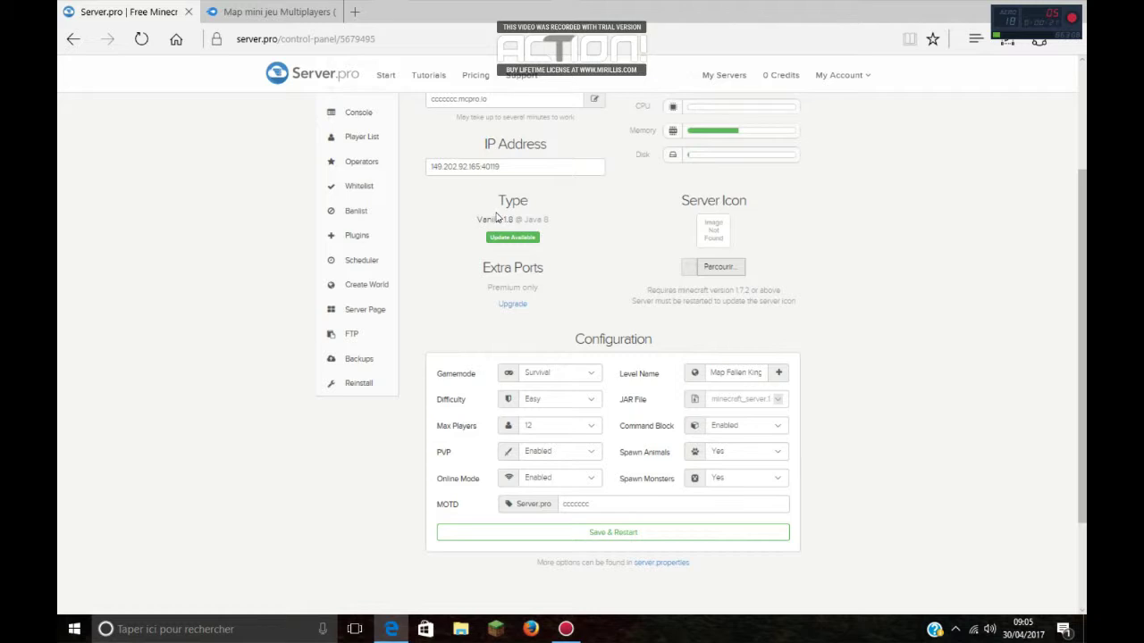
pyautogui.scroll(-2, 524, 301)
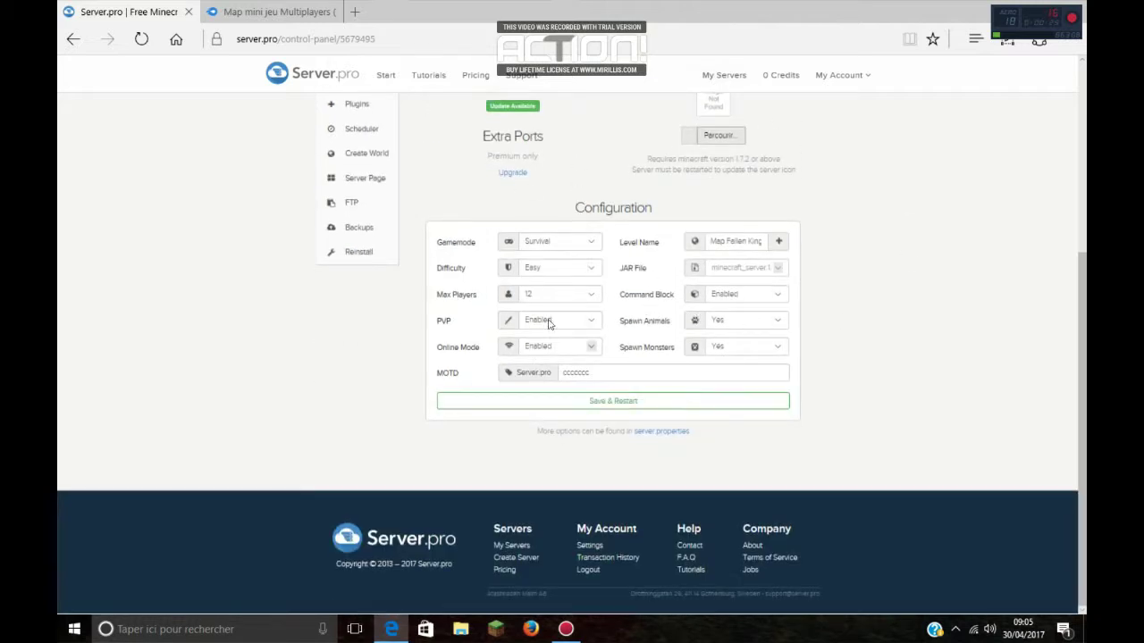
pyautogui.scroll(2, 776, 286)
pyautogui.scroll(-1, 768, 295)
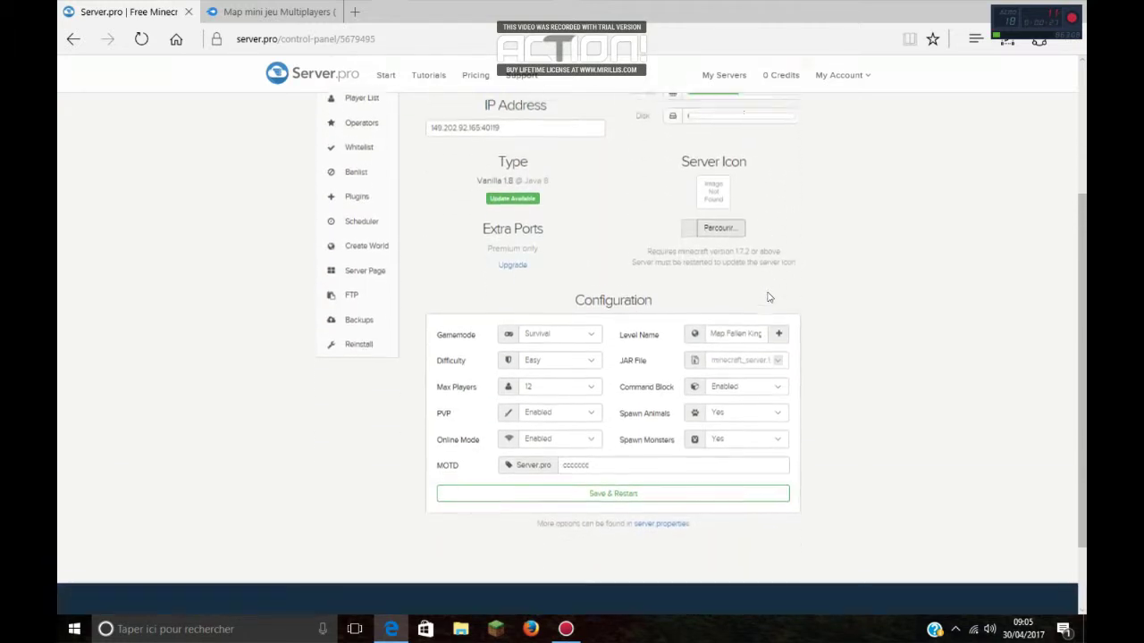
pyautogui.click(630, 485)
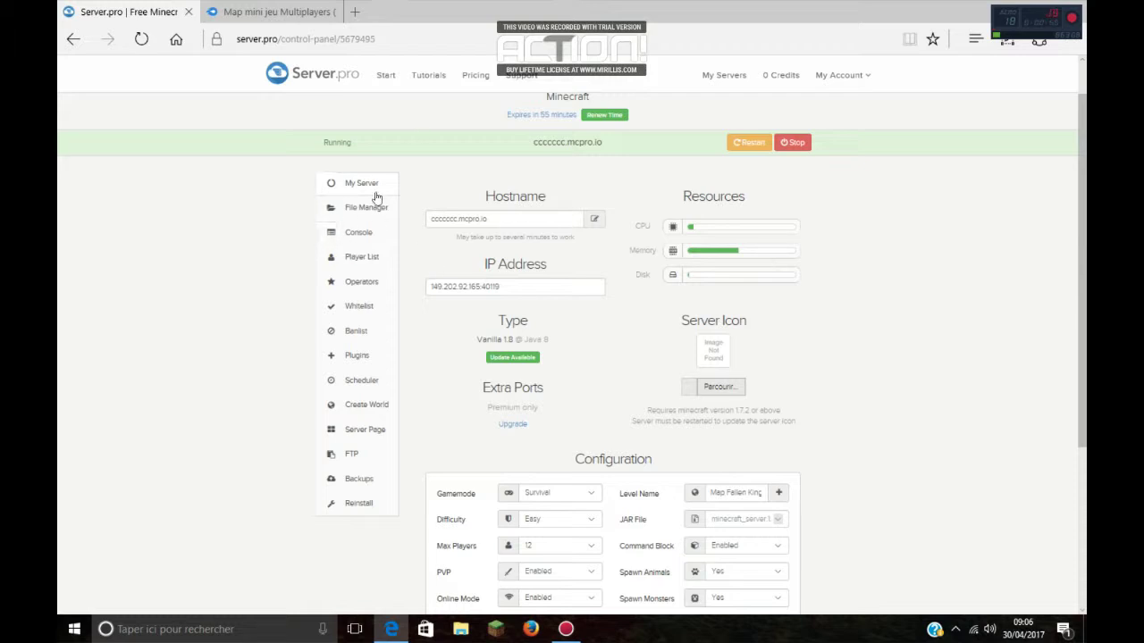
# Step: Open the File Manager's upload dialog, then switch to the MediaFire map page
pyautogui.click(358, 215)
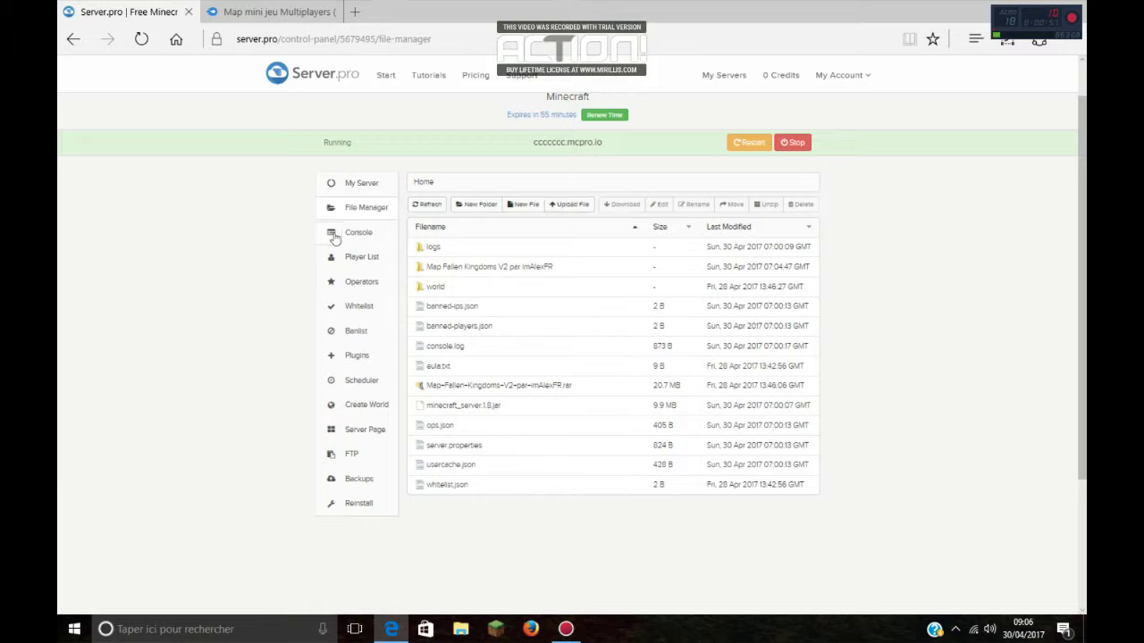
pyautogui.click(569, 205)
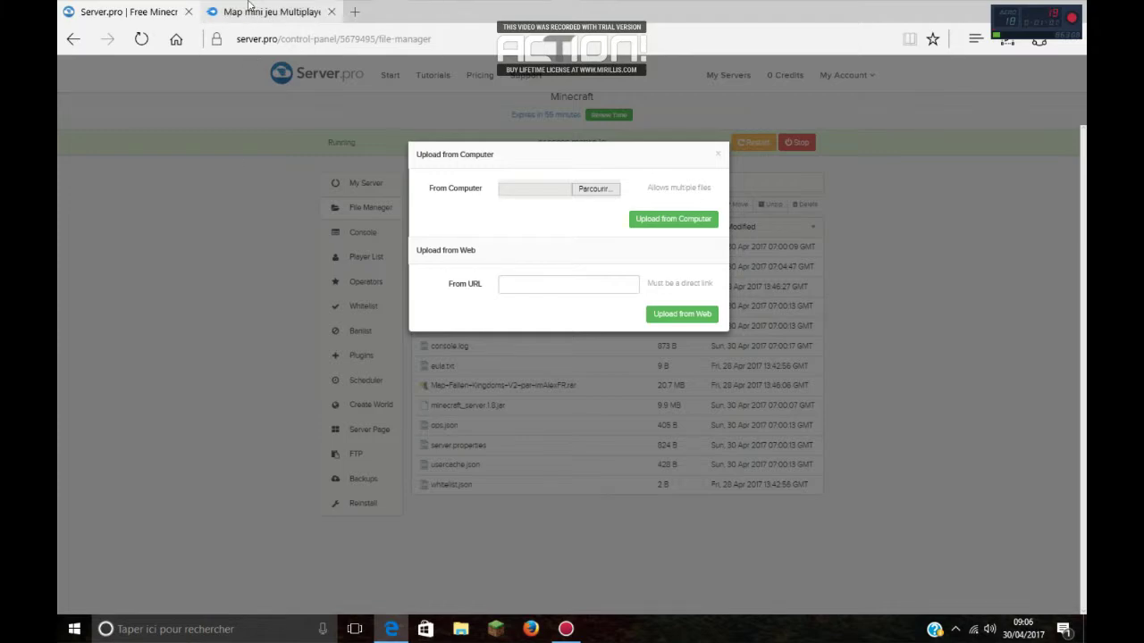
pyautogui.click(268, 12)
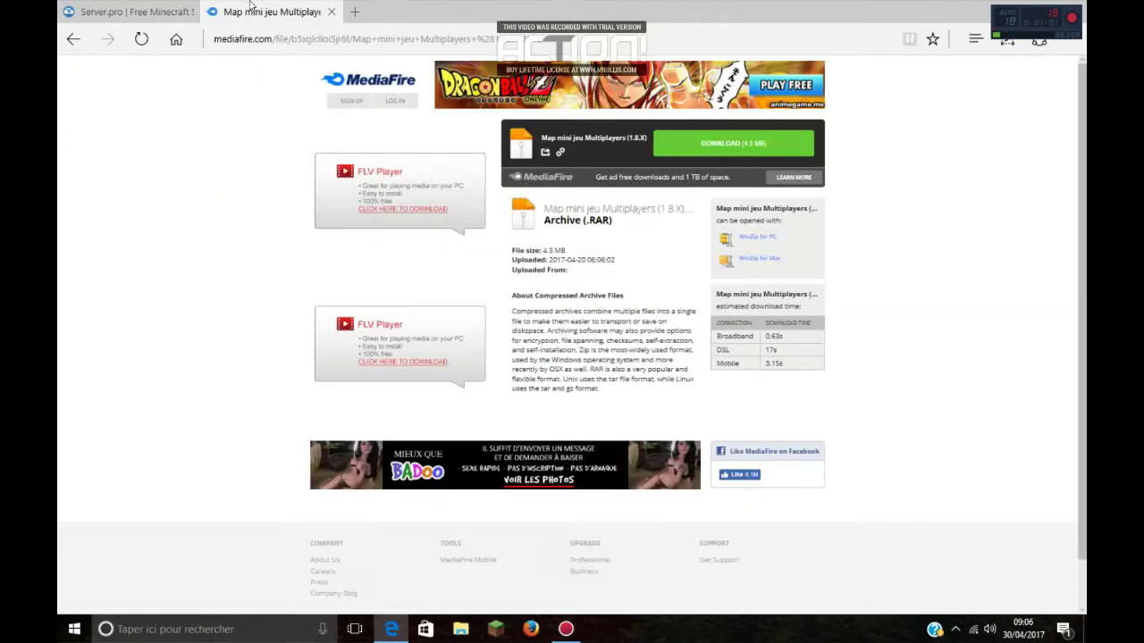
# Step: Copy the Map mini jeu Multiplayers (1.8.X) download link and return to Server.pro
pyautogui.rightClick(687, 139)
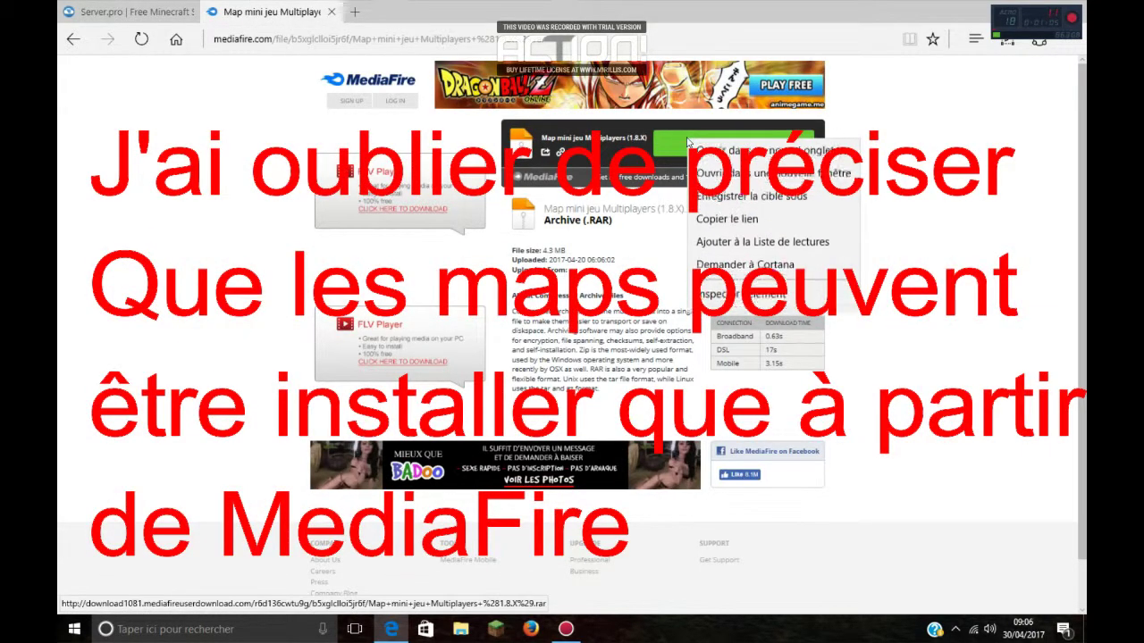
pyautogui.click(725, 225)
pyautogui.rightClick(685, 141)
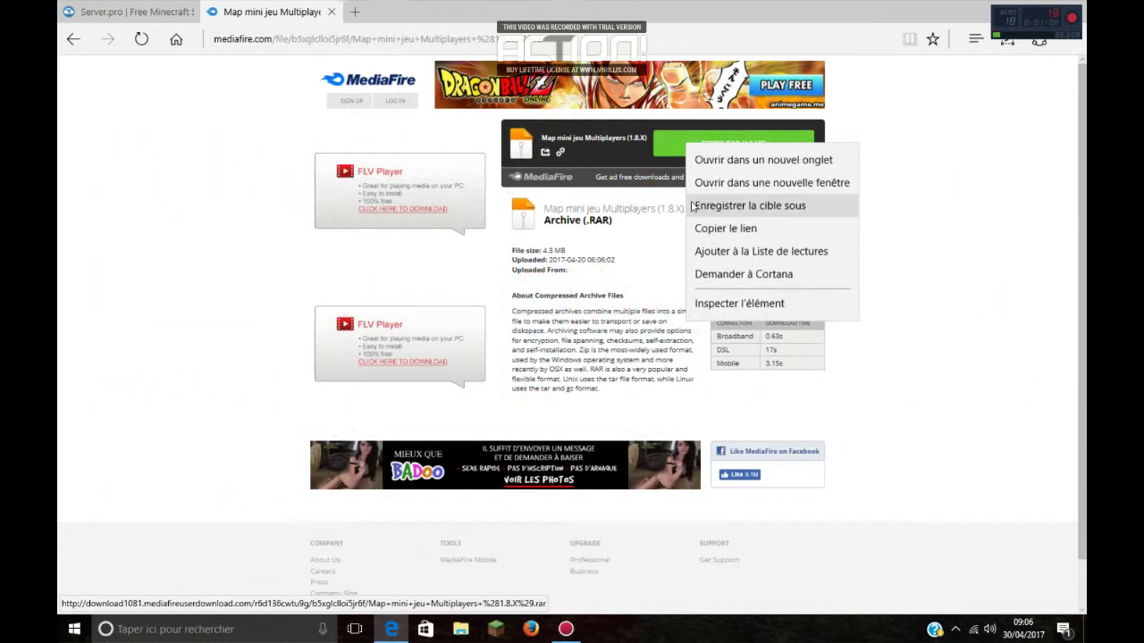
pyautogui.click(719, 229)
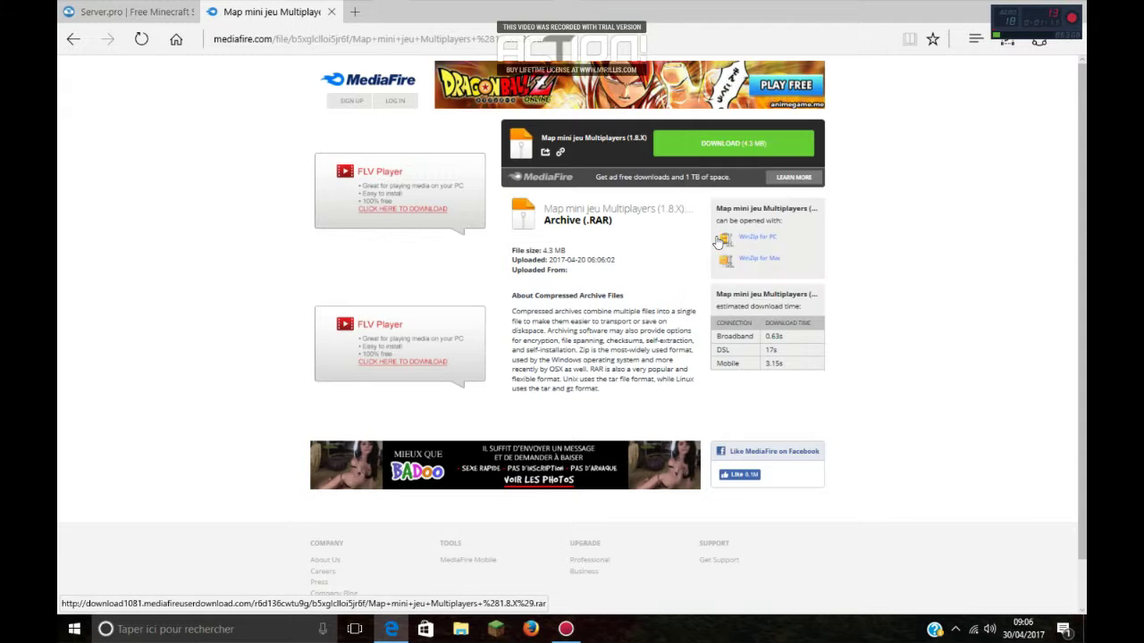
pyautogui.click(125, 11)
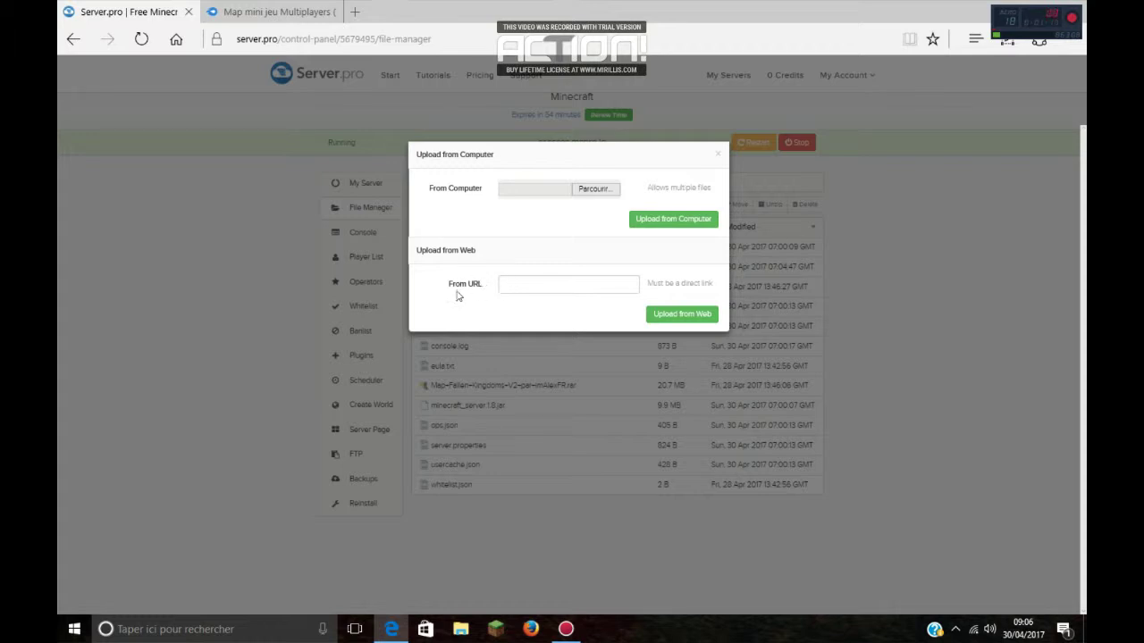
# Step: Paste the MediaFire link into From URL and upload the 4.3 MB map archive
pyautogui.rightClick(522, 285)
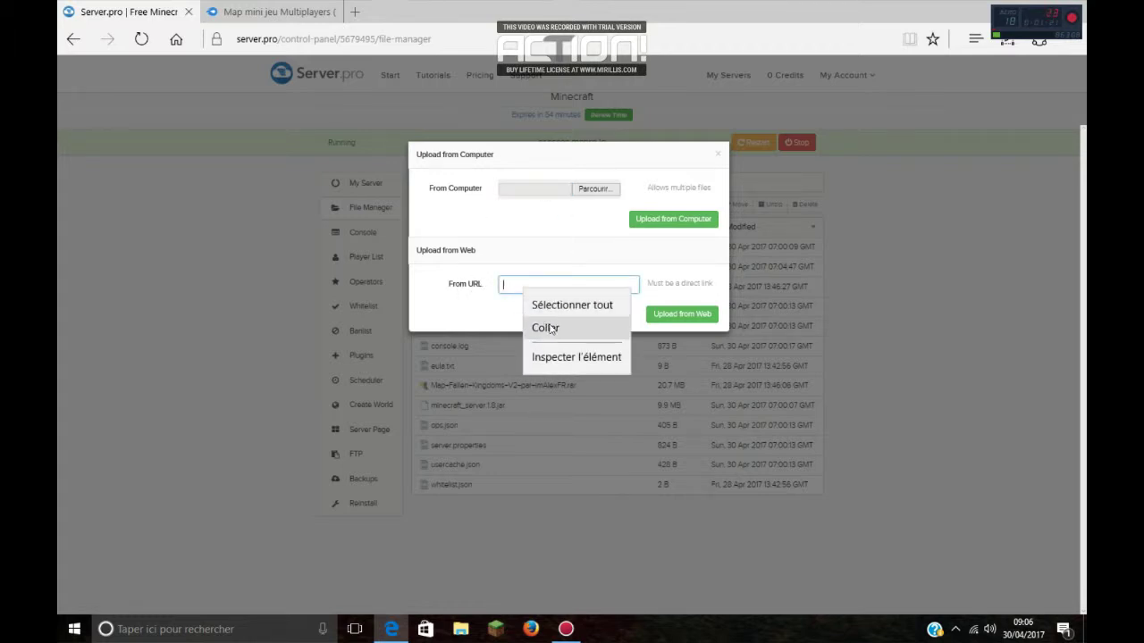
pyautogui.click(545, 328)
pyautogui.click(672, 316)
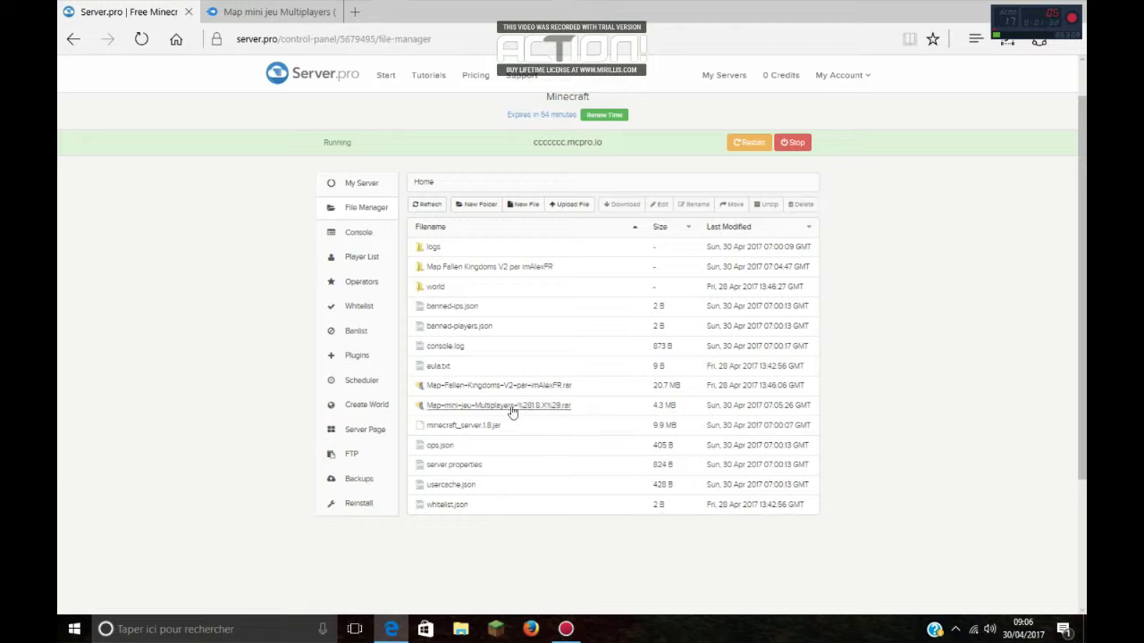
# Step: Unzip the uploaded map archive into 'Map mini jeu Multiplayers (1.8.X)' and copy that folder name
pyautogui.click(607, 408)
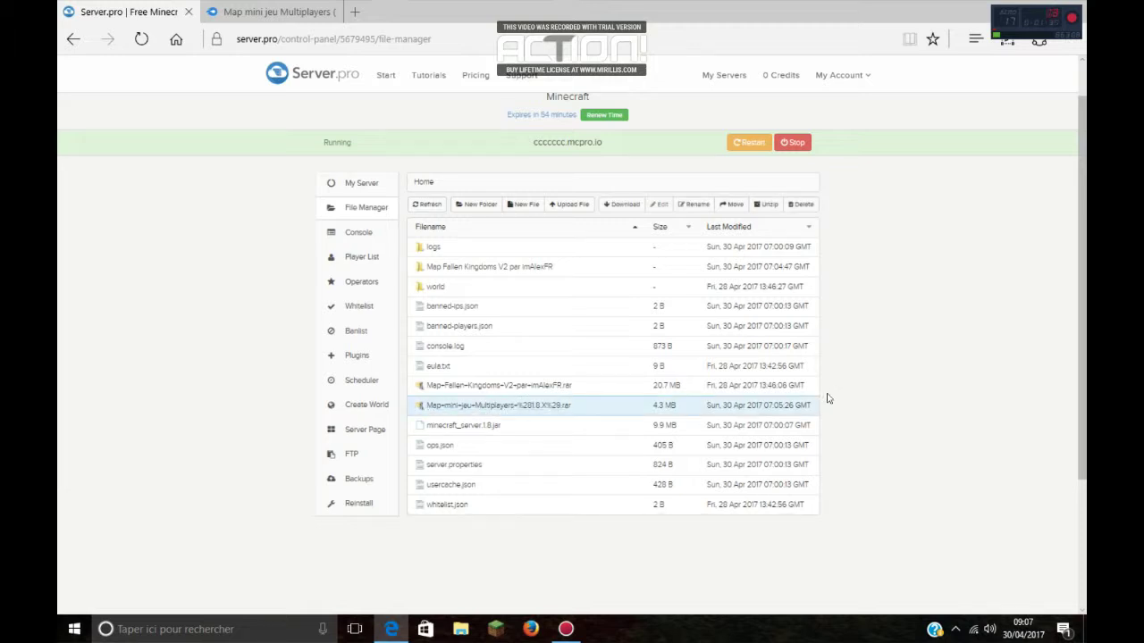
pyautogui.click(768, 206)
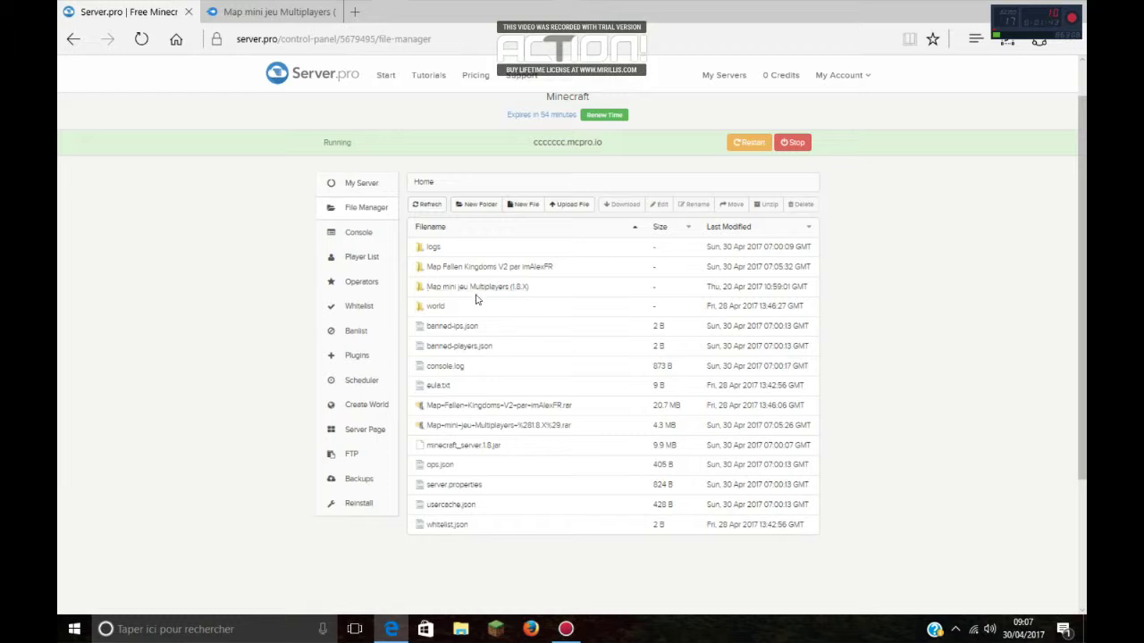
pyautogui.click(563, 289)
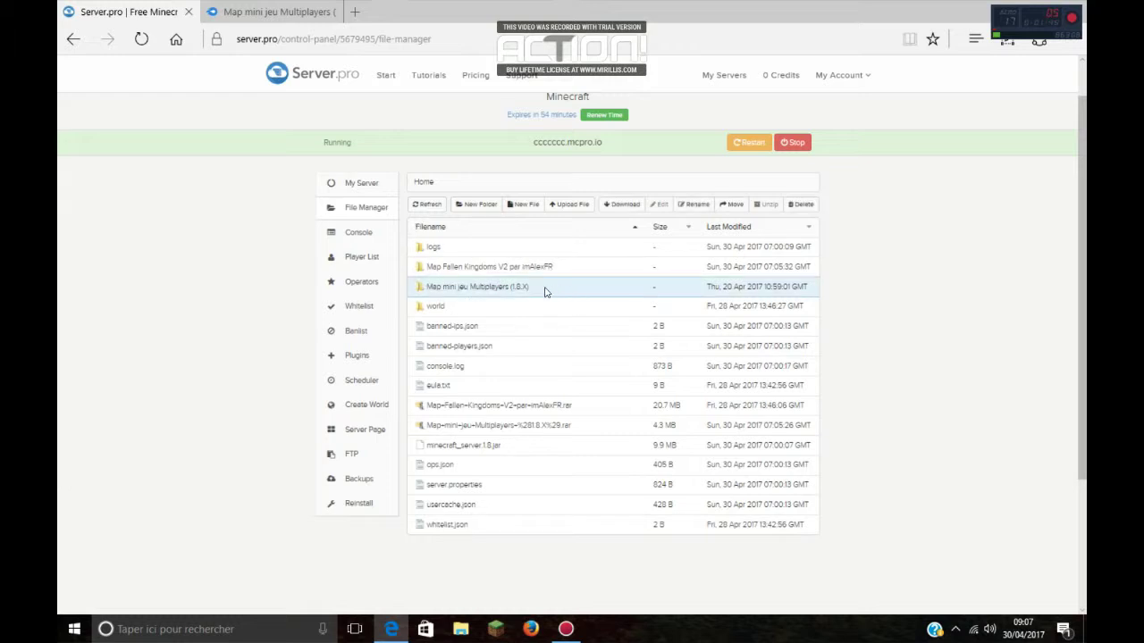
pyautogui.moveTo(545, 292); pyautogui.dragTo(438, 293)
pyautogui.moveTo(435, 294); pyautogui.dragTo(436, 294)
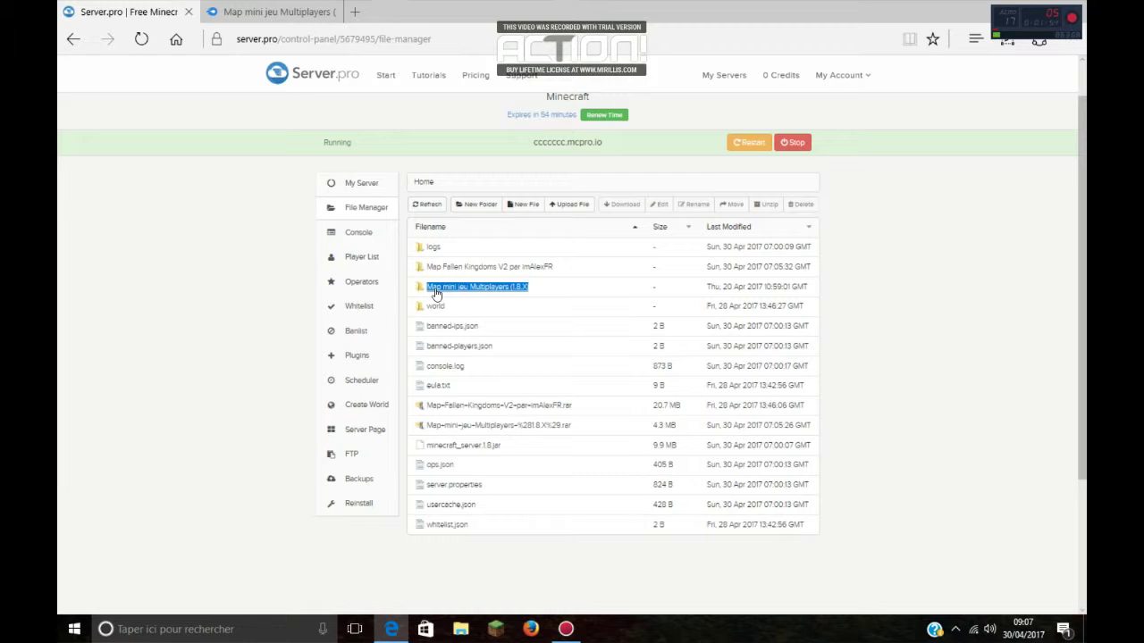
pyautogui.hotkey('alt', 'Left')
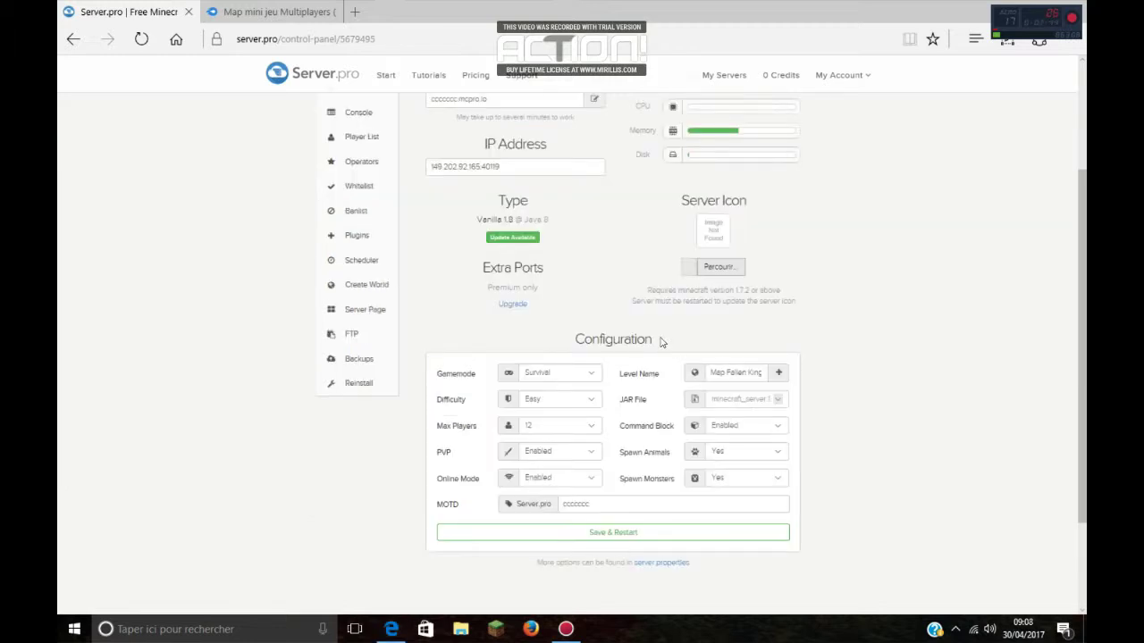
# Step: Replace the Level Name with 'Map mini jeu Multiplayers (1.8.X)' and save with a server restart
pyautogui.scroll(3, 659, 339)
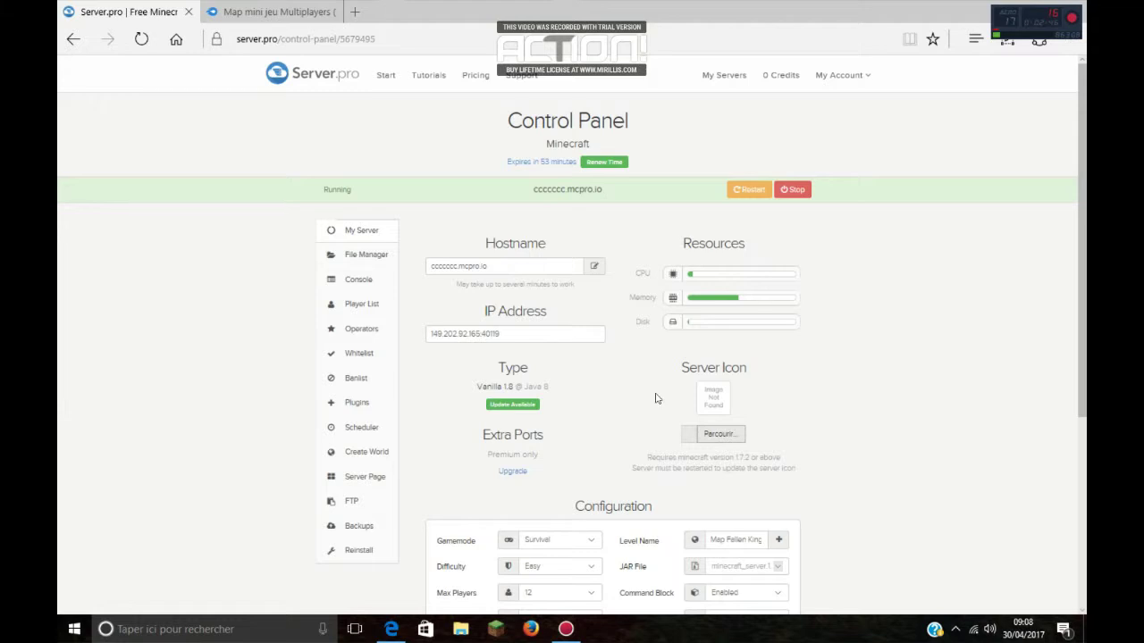
pyautogui.scroll(-2, 655, 399)
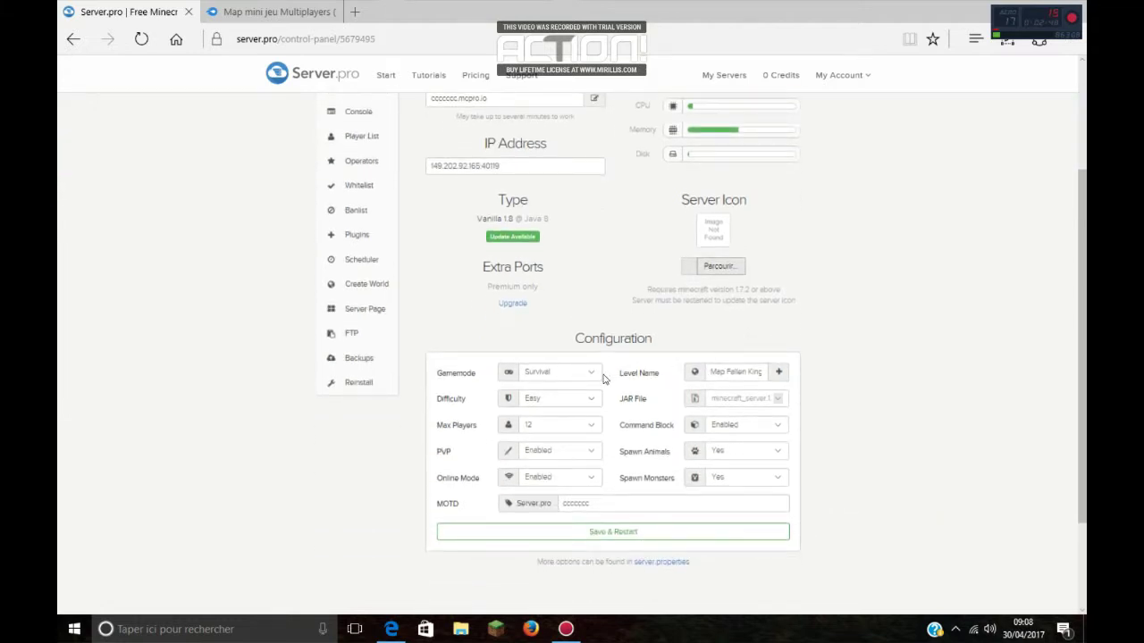
pyautogui.tripleClick(724, 373)
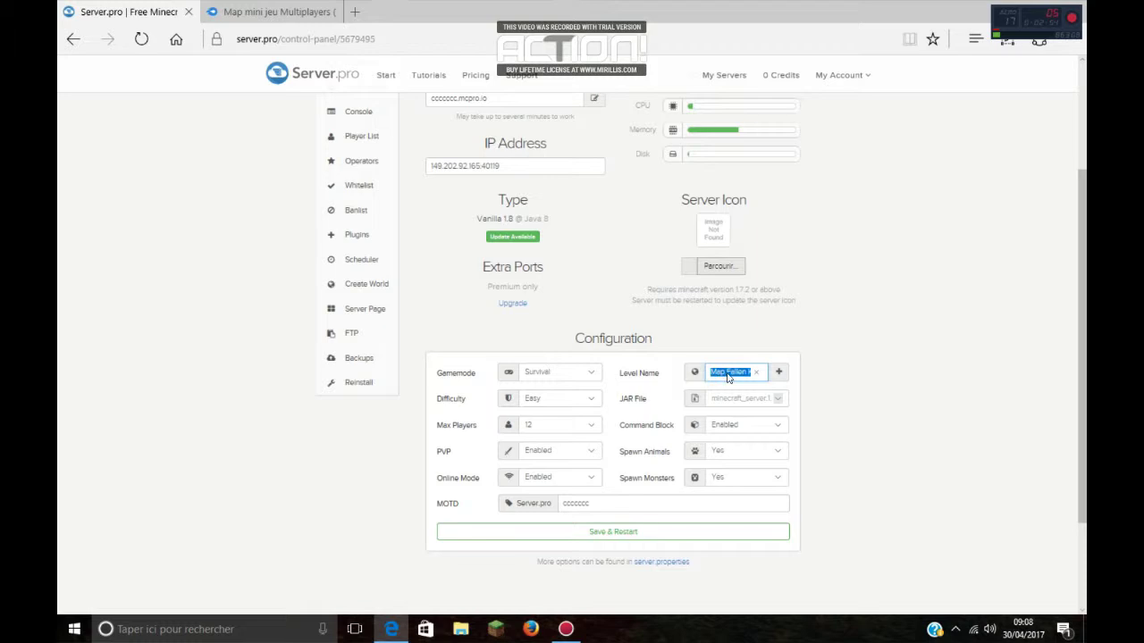
pyautogui.hotkey('ctrl', 'v')
pyautogui.moveTo(715, 373); pyautogui.dragTo(710, 373)
pyautogui.click(709, 373)
pyautogui.click(601, 533)
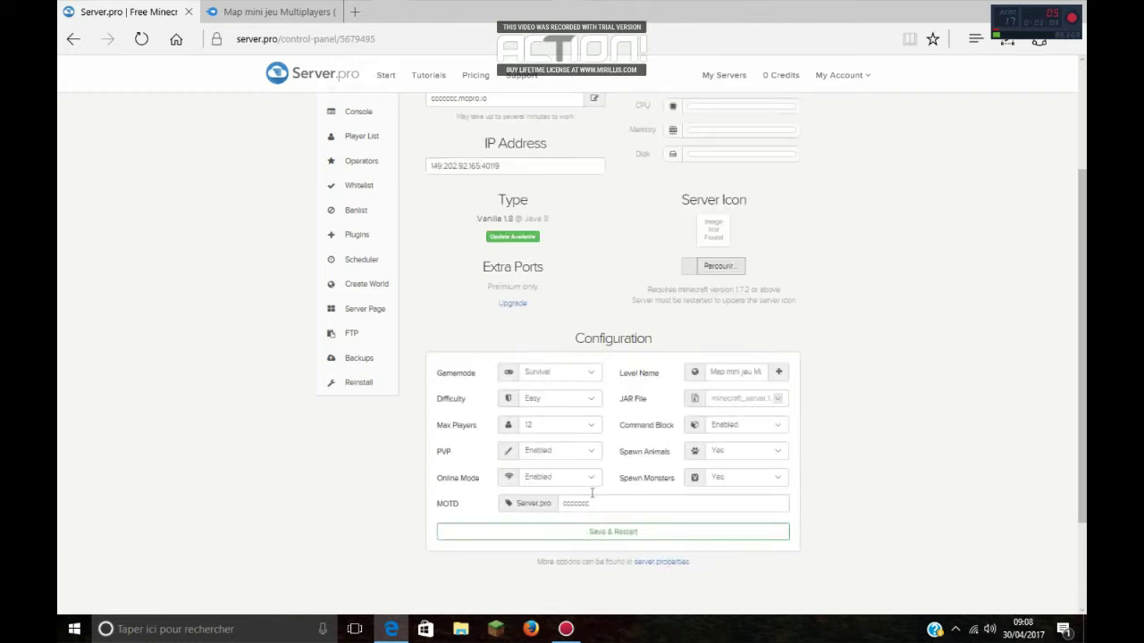
pyautogui.scroll(2, 587, 467)
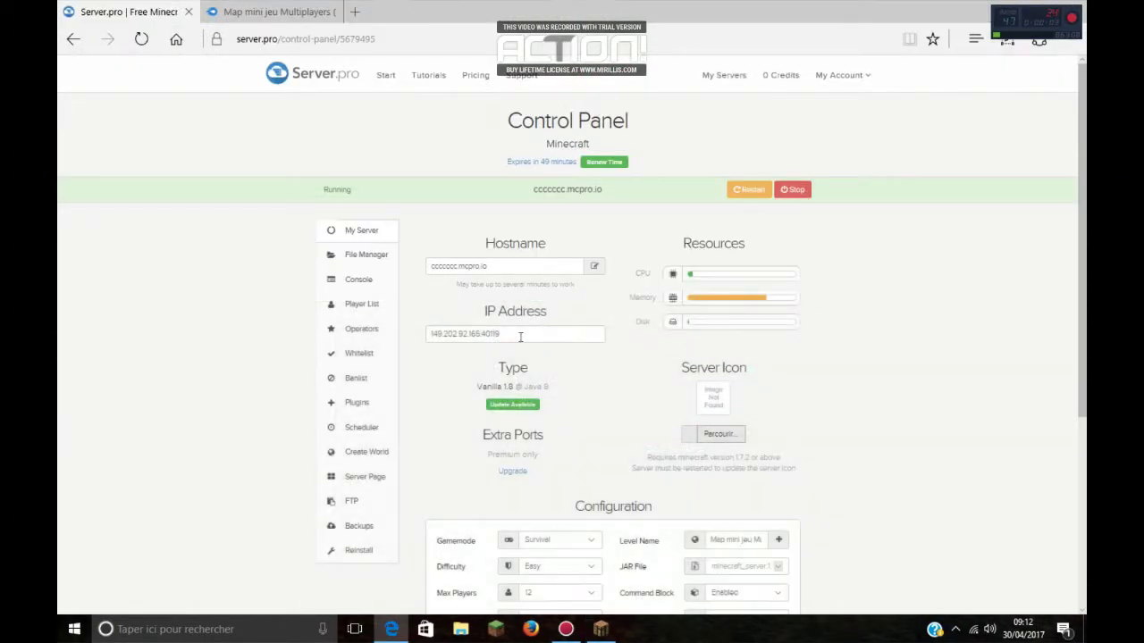
# Step: Add the server's copied IP address as a new Minecraft multiplayer entry and join it
pyautogui.moveTo(520, 336); pyautogui.dragTo(414, 335)
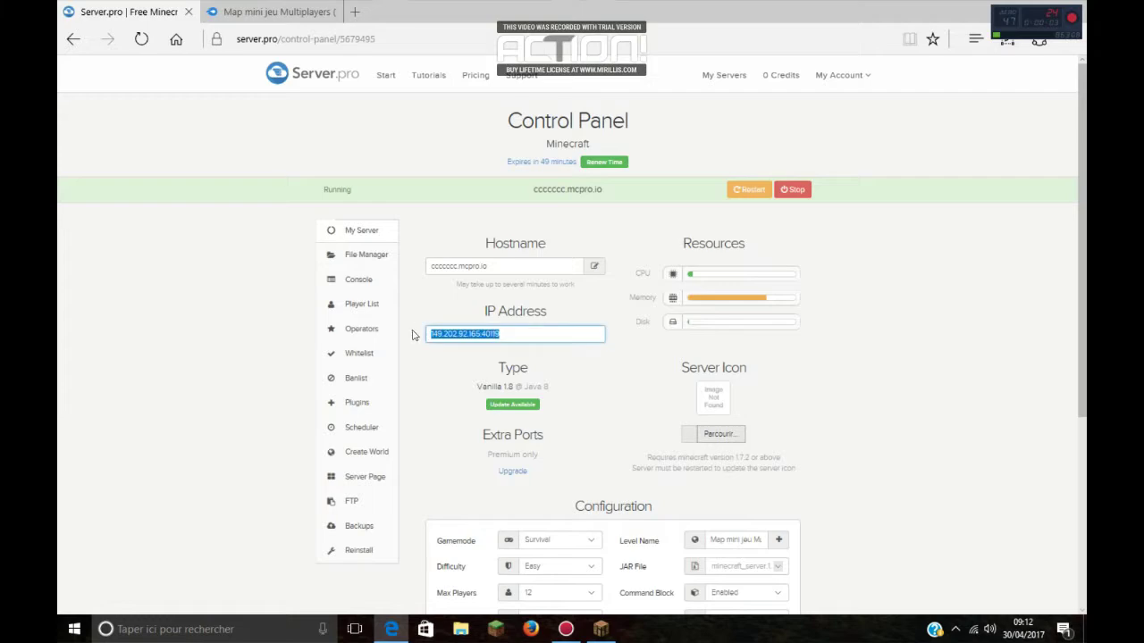
pyautogui.click(601, 630)
pyautogui.click(719, 555)
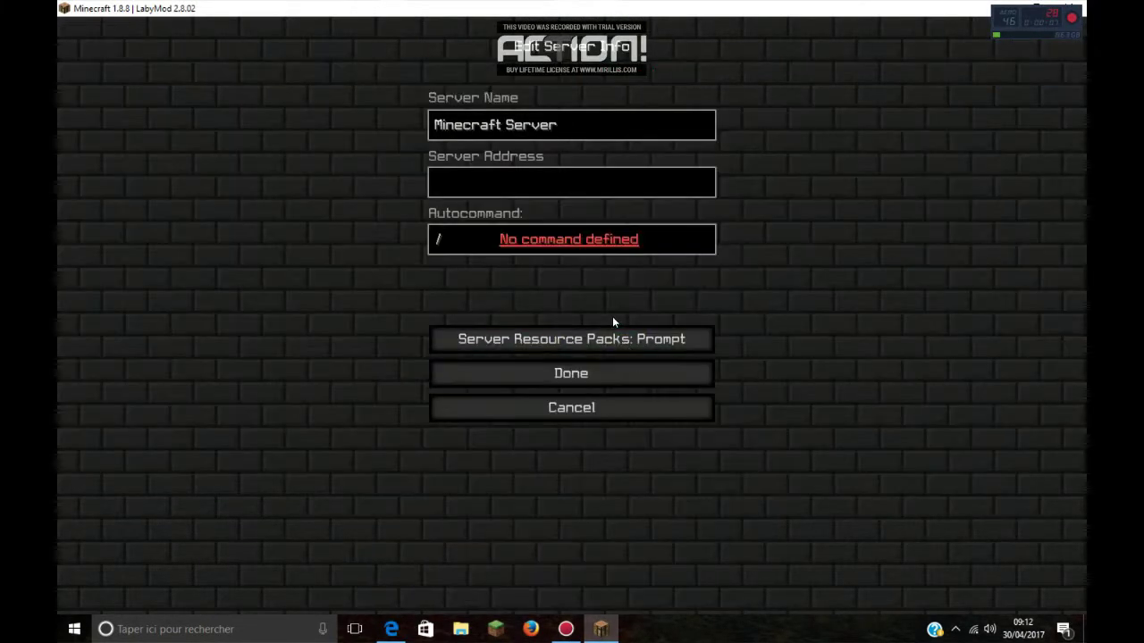
pyautogui.write('149.202.50.160:40119')
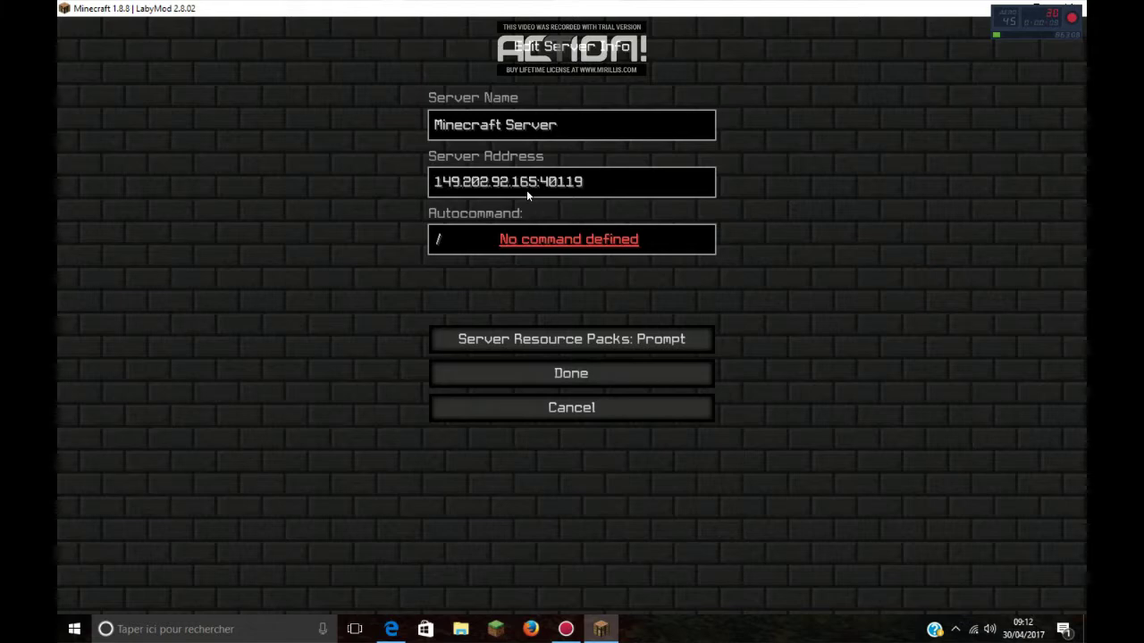
pyautogui.click(584, 375)
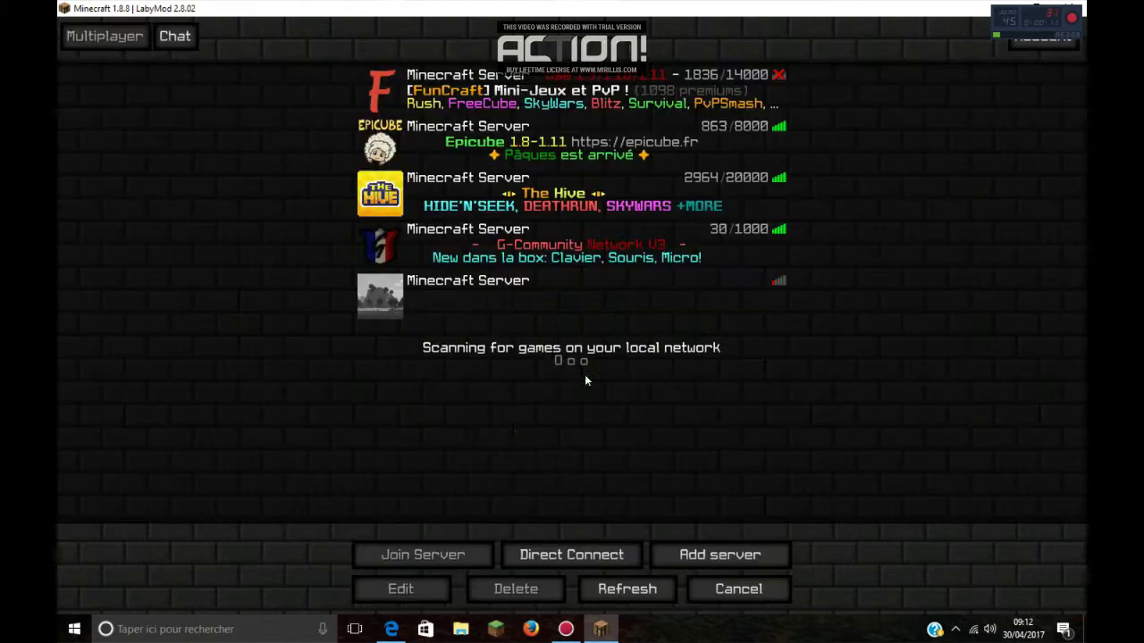
pyautogui.click(386, 296)
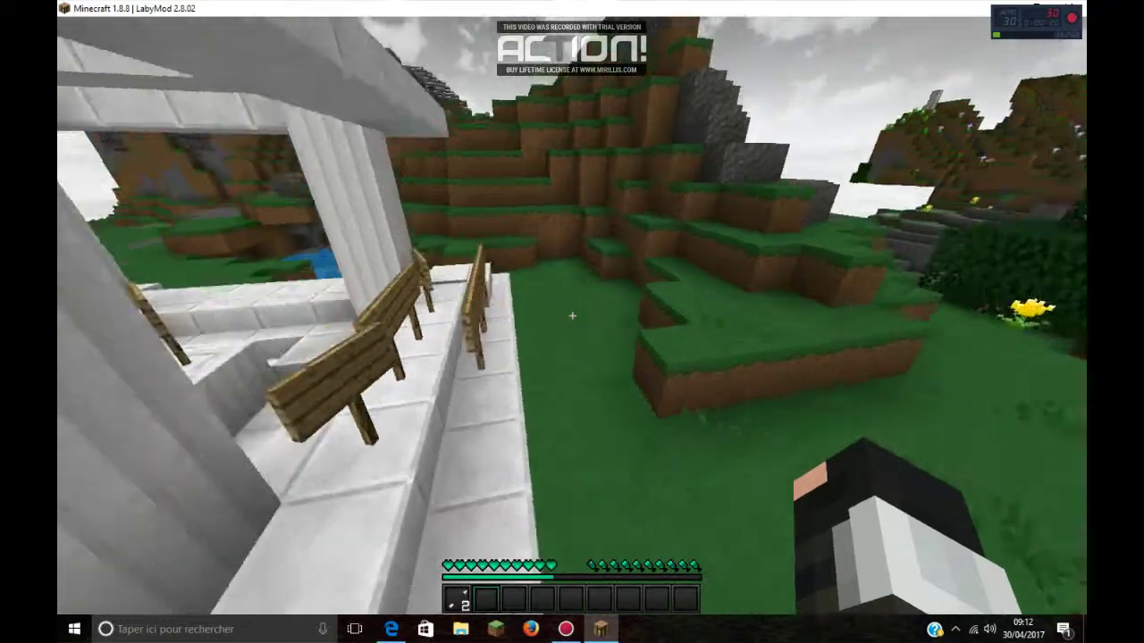
# Step: Walk across the loaded mini-game map, then return to the Server.pro control panel
pyautogui.press('w')
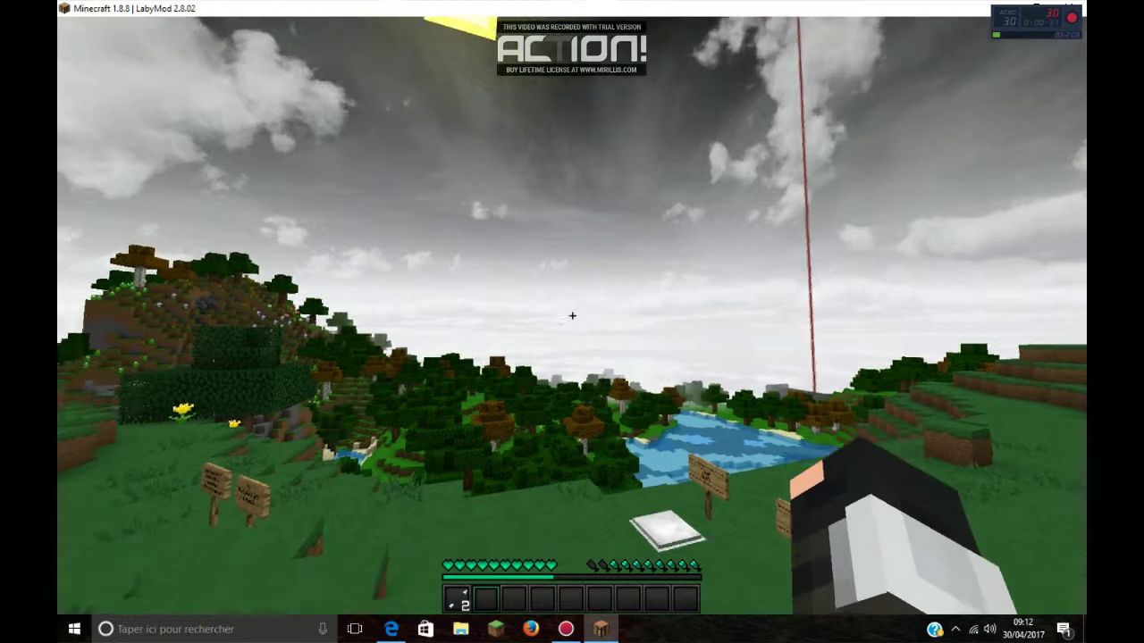
pyautogui.press('t')
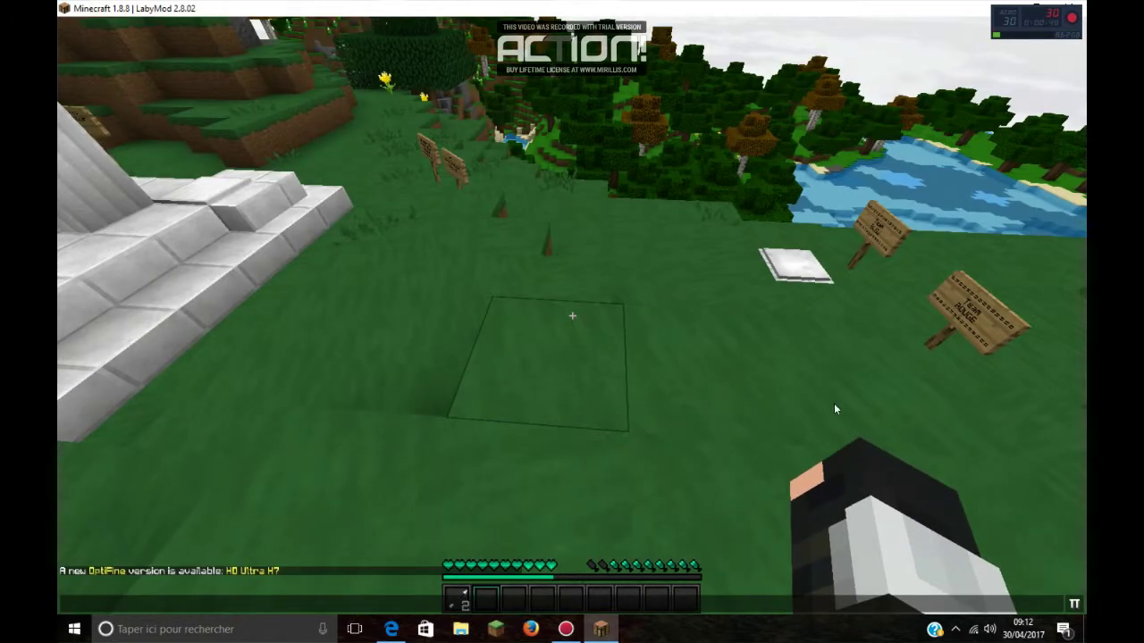
pyautogui.hotkey('alt', 'Tab')
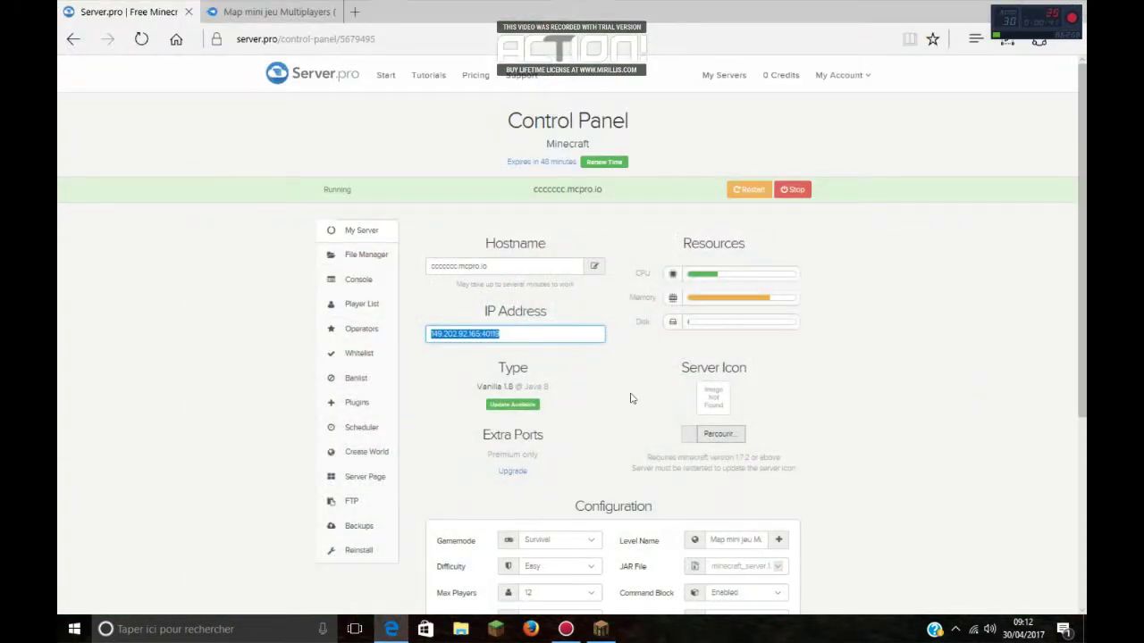
# Step: Renew the free server's time by completing the captcha, then go to My Servers
pyautogui.click(631, 398)
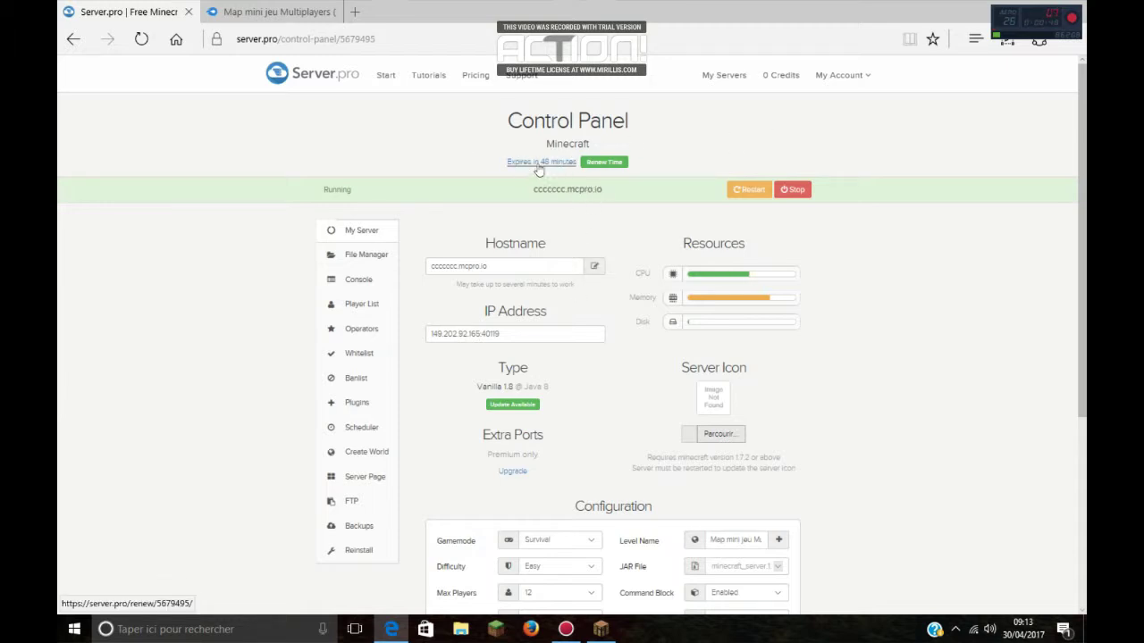
pyautogui.click(602, 167)
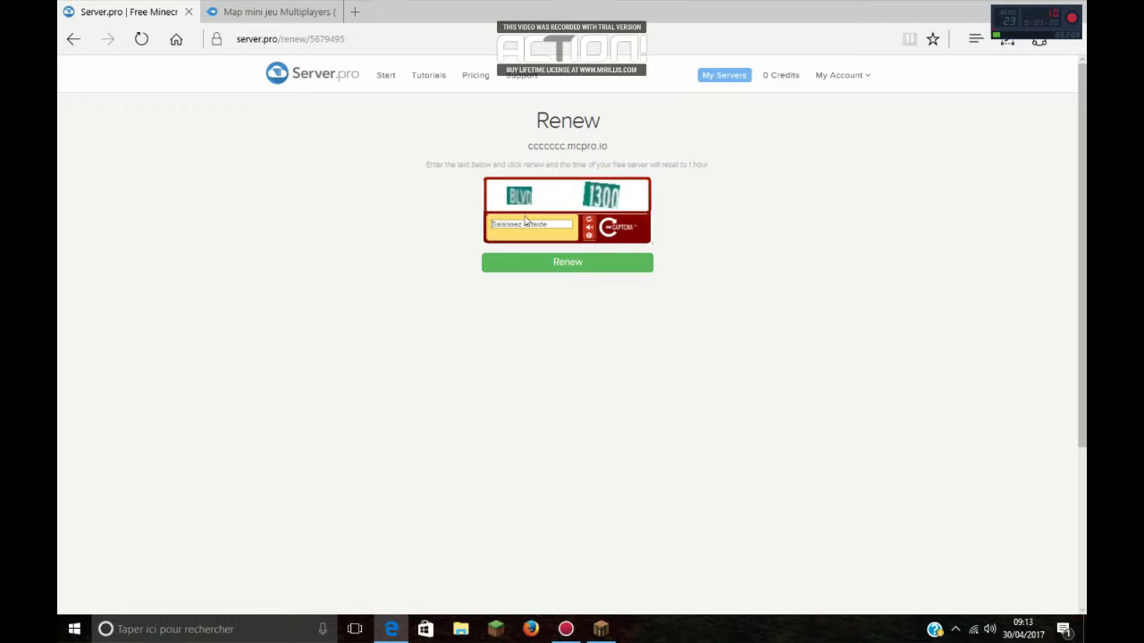
pyautogui.write('BLVD1300')
pyautogui.click(544, 267)
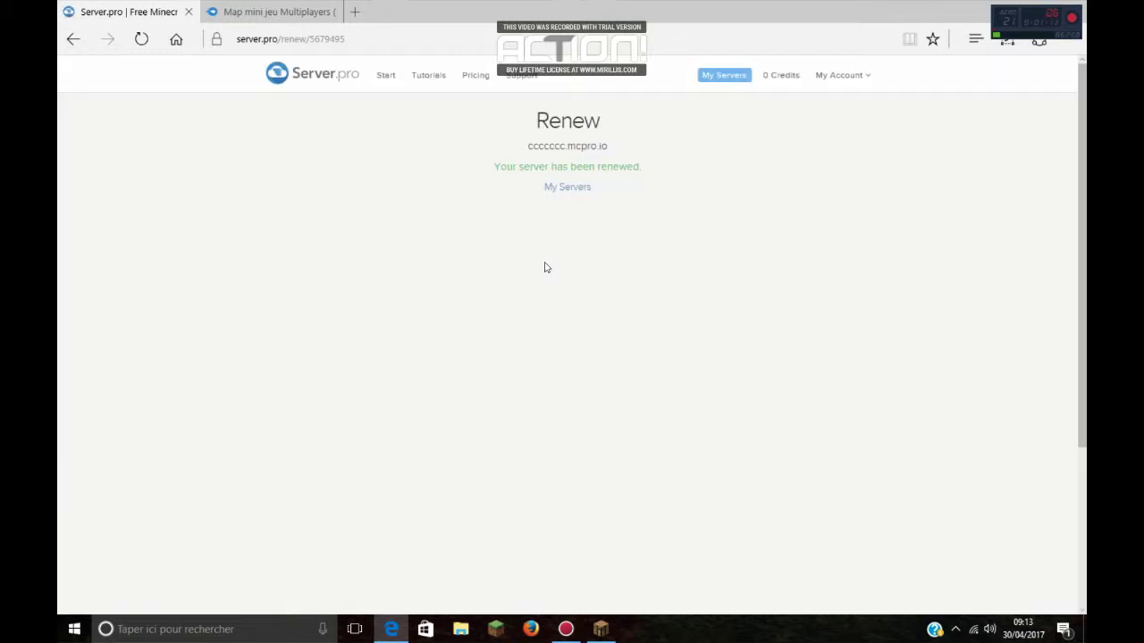
pyautogui.click(561, 188)
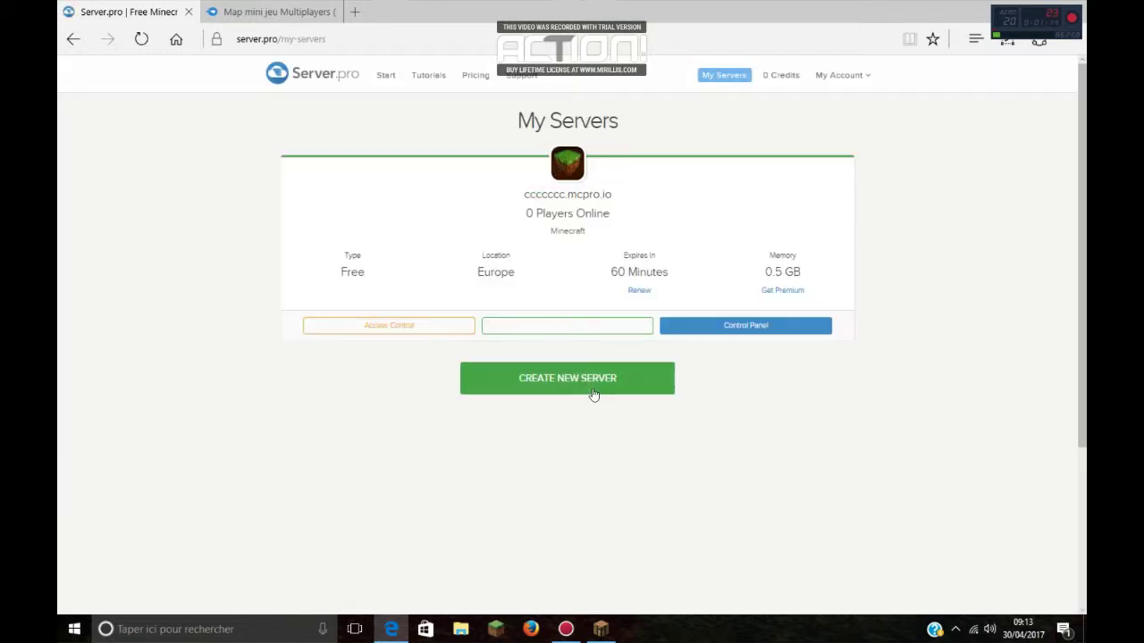
# Step: Open the server's Player List and remove the player's operator status
pyautogui.click(699, 326)
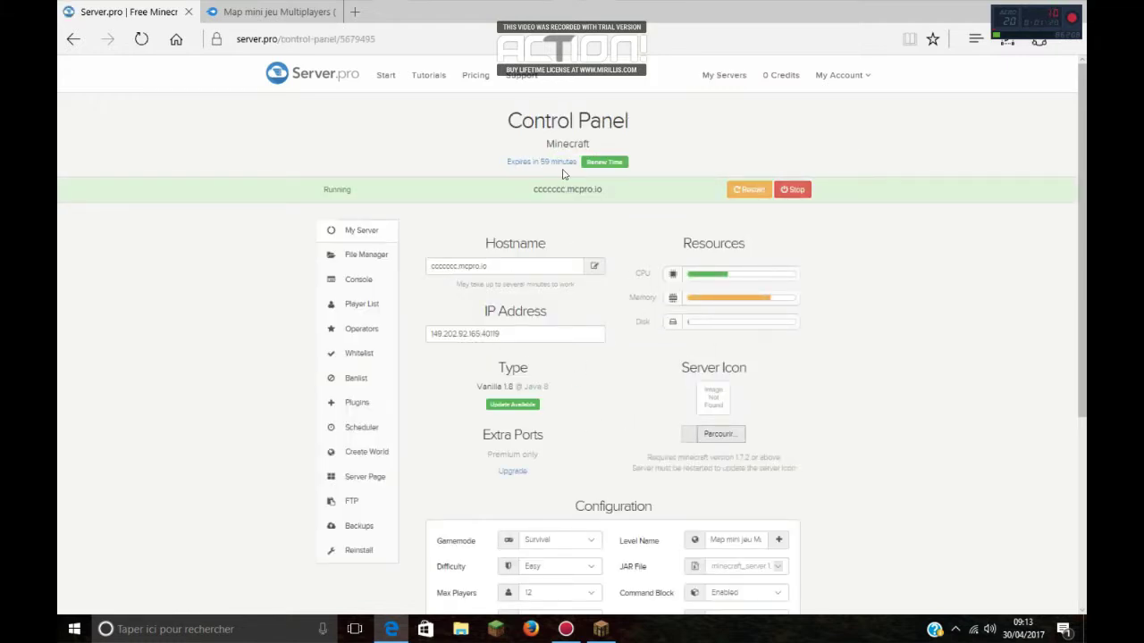
pyautogui.click(601, 629)
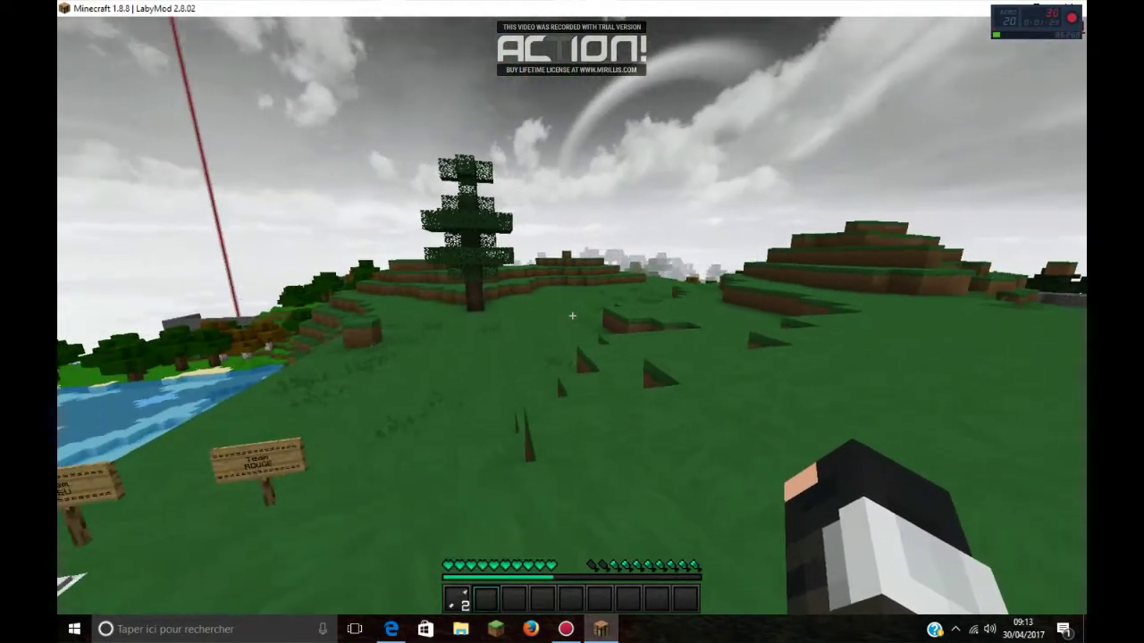
pyautogui.press('t')
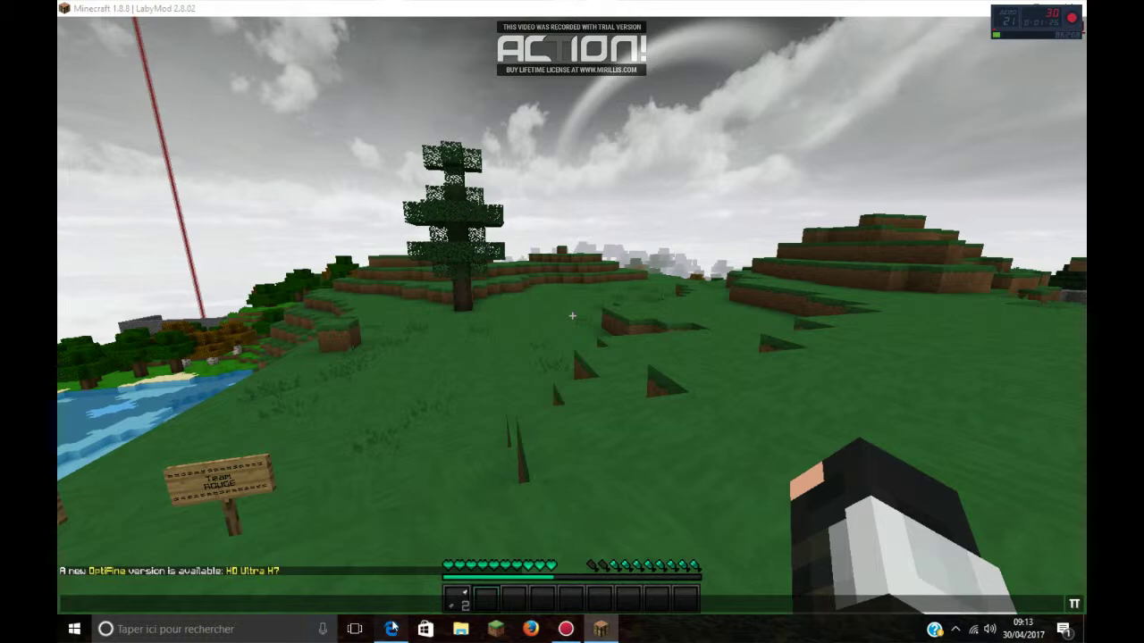
pyautogui.click(391, 629)
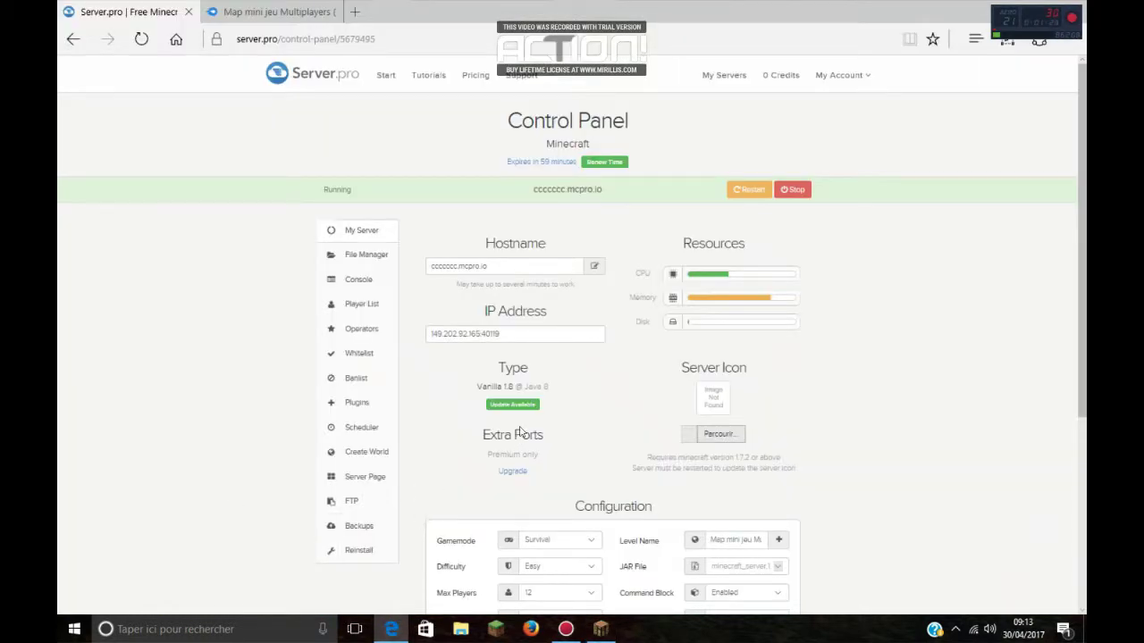
pyautogui.click(362, 308)
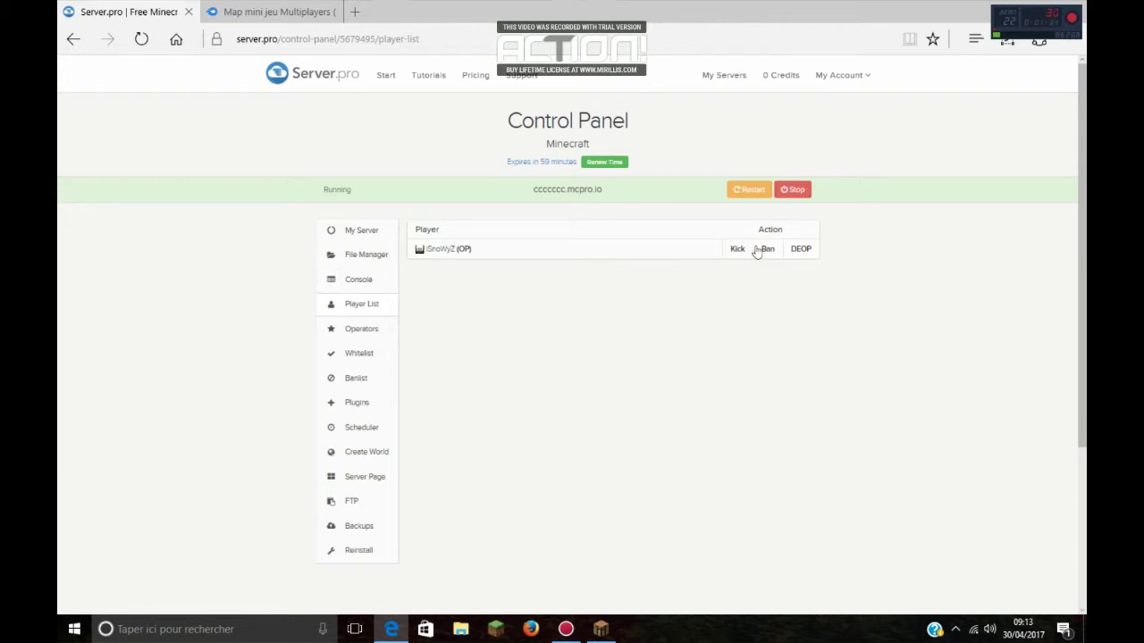
pyautogui.click(804, 249)
# Step: Try the /gamemode 1 command in Minecraft chat without operator rights
pyautogui.click(608, 629)
pyautogui.press('Escape')
pyautogui.press('Escape')
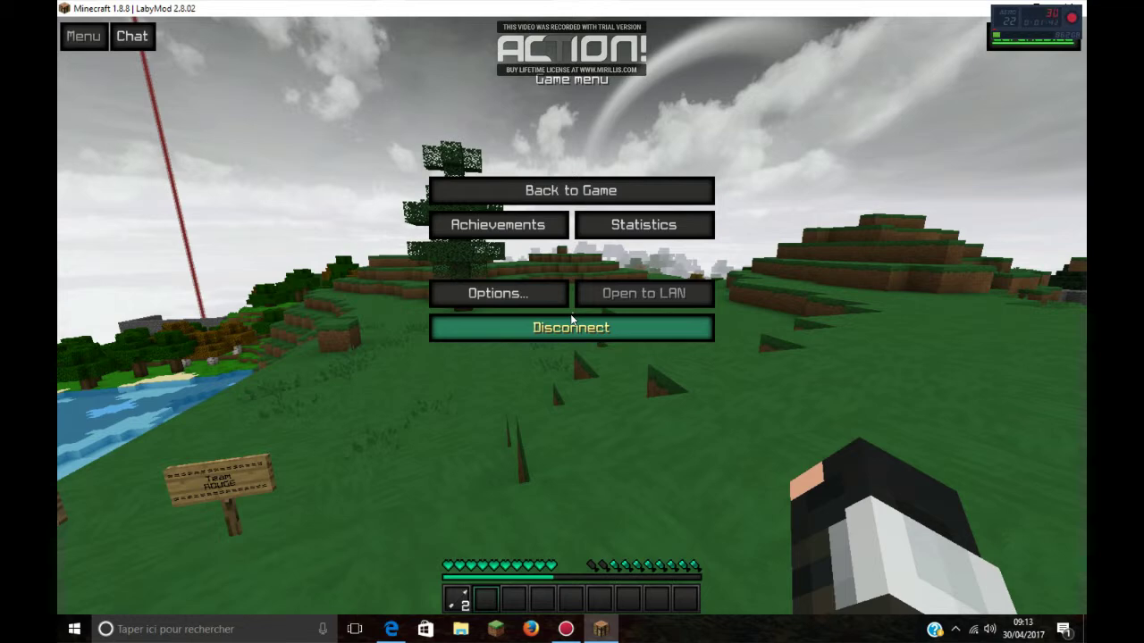
pyautogui.press('Escape')
pyautogui.write('/gamemode')
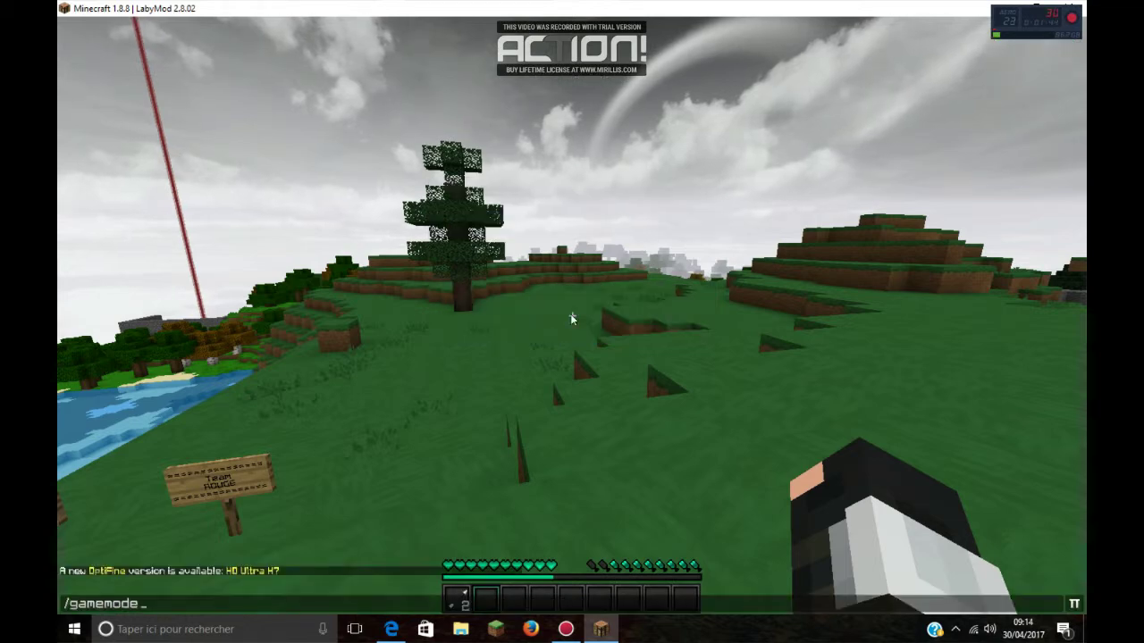
pyautogui.write(' 1')
pyautogui.press('Return')
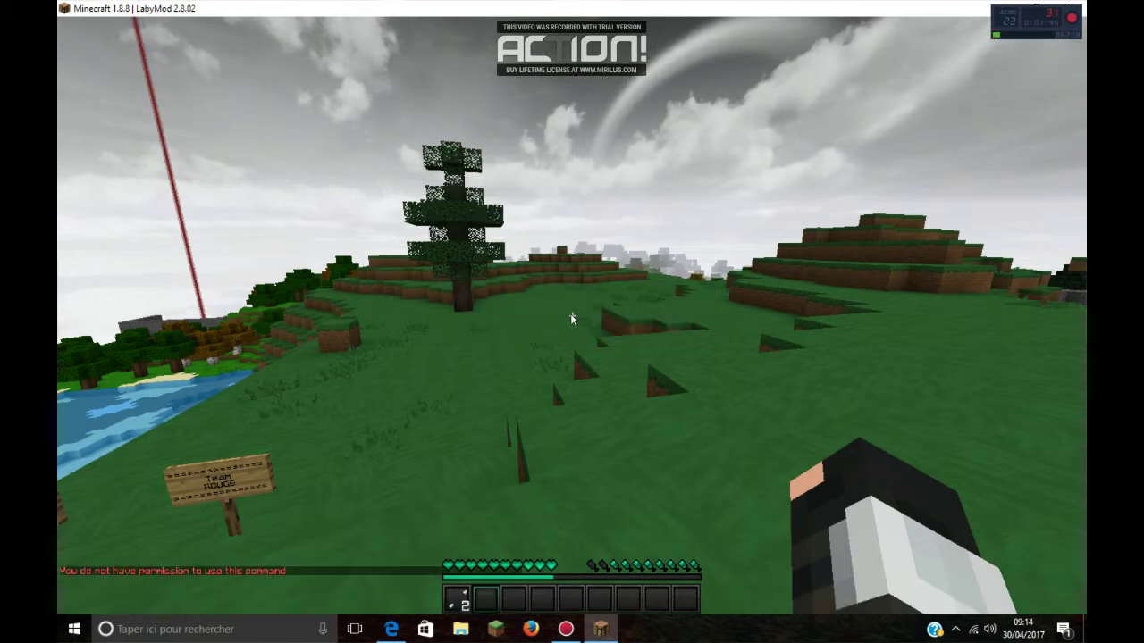
# Step: Make the player an operator, rerun /gamemode 1 in Minecraft, and return to the control panel
pyautogui.click(392, 629)
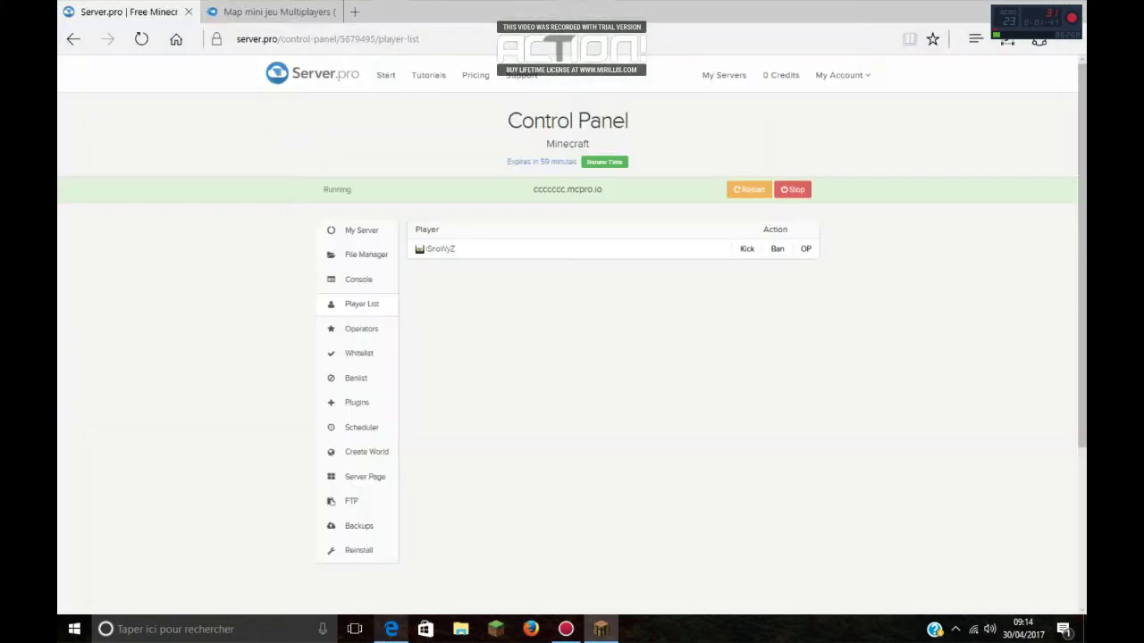
pyautogui.click(806, 250)
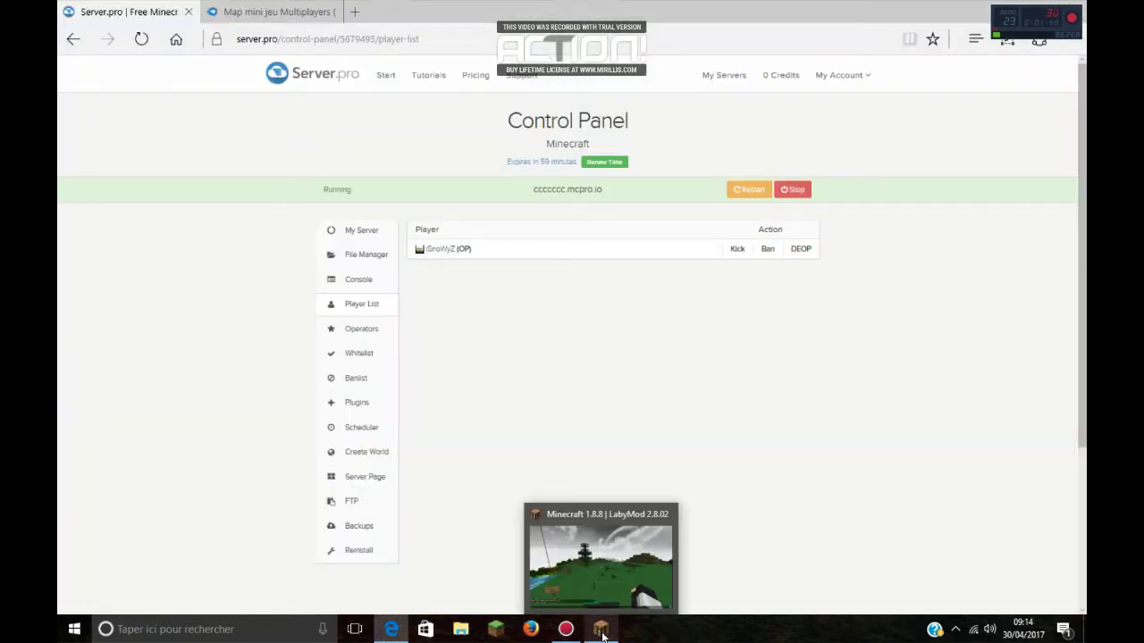
pyautogui.click(601, 631)
pyautogui.press('BackSpace')
pyautogui.write('/gamemode 1')
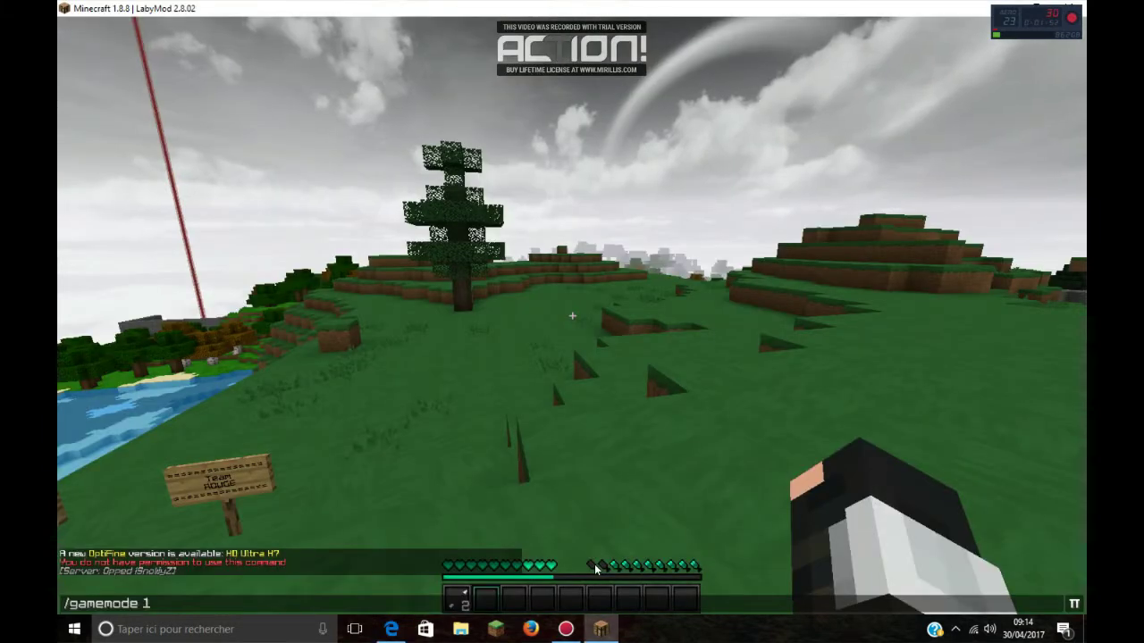
pyautogui.press('Return')
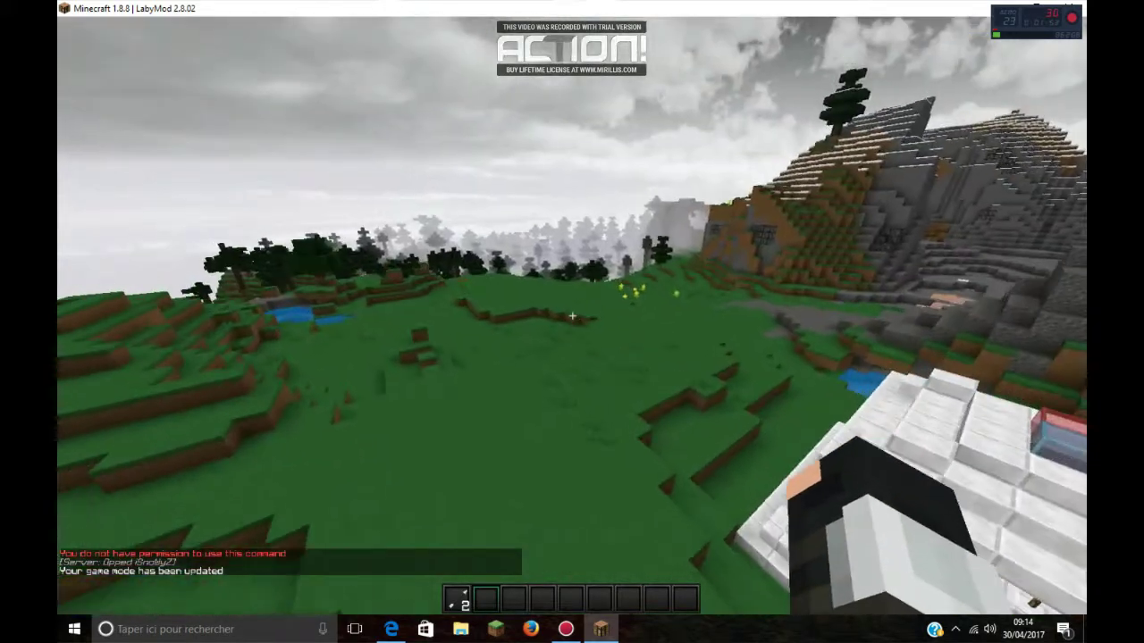
pyautogui.hotkey('alt', 'Tab')
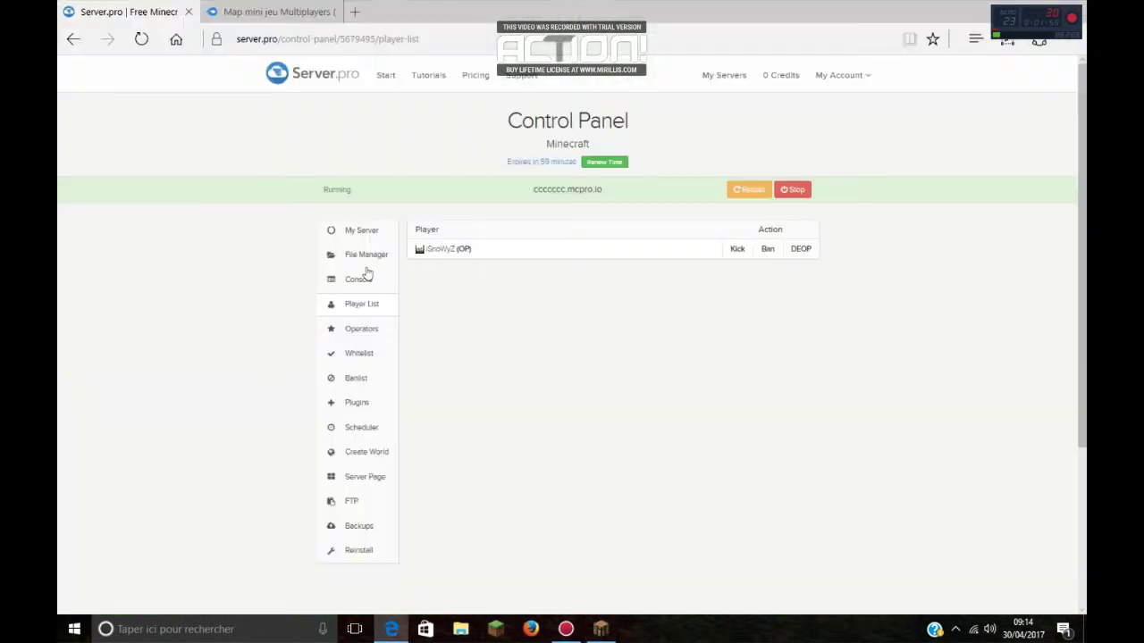
# Step: Check the Operators list, then remove the player from the whitelist
pyautogui.click(362, 328)
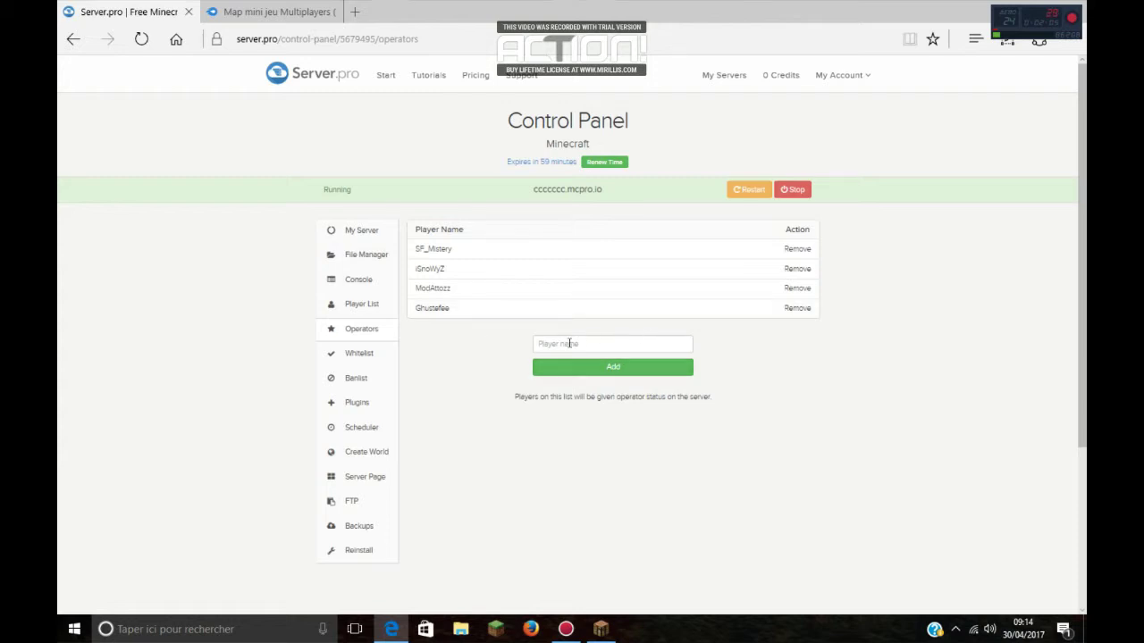
pyautogui.click(569, 343)
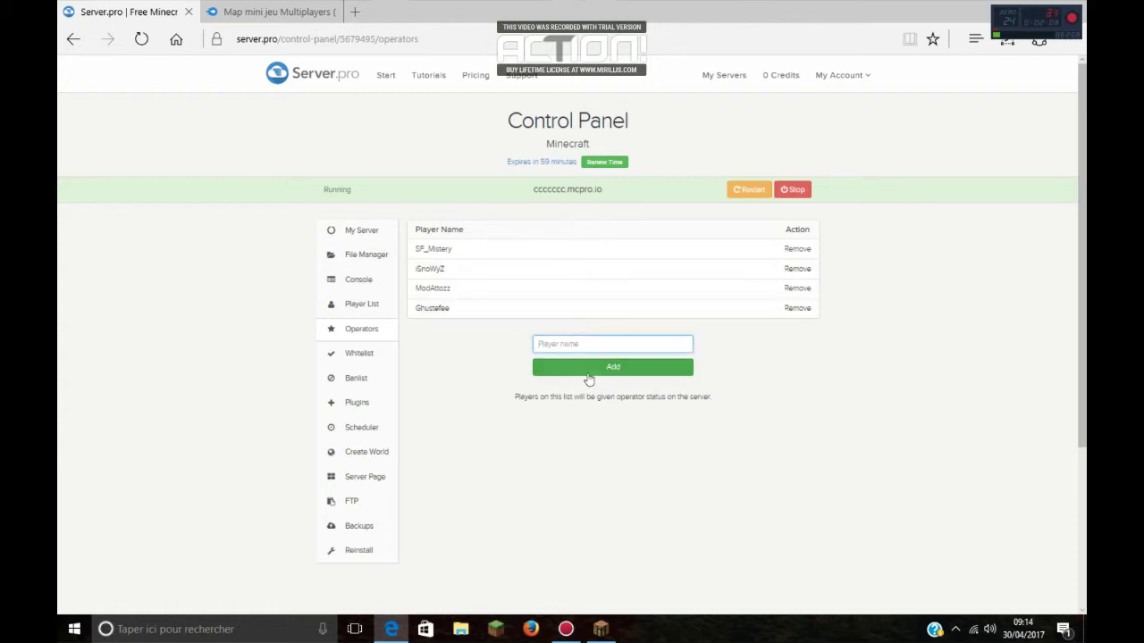
pyautogui.click(374, 354)
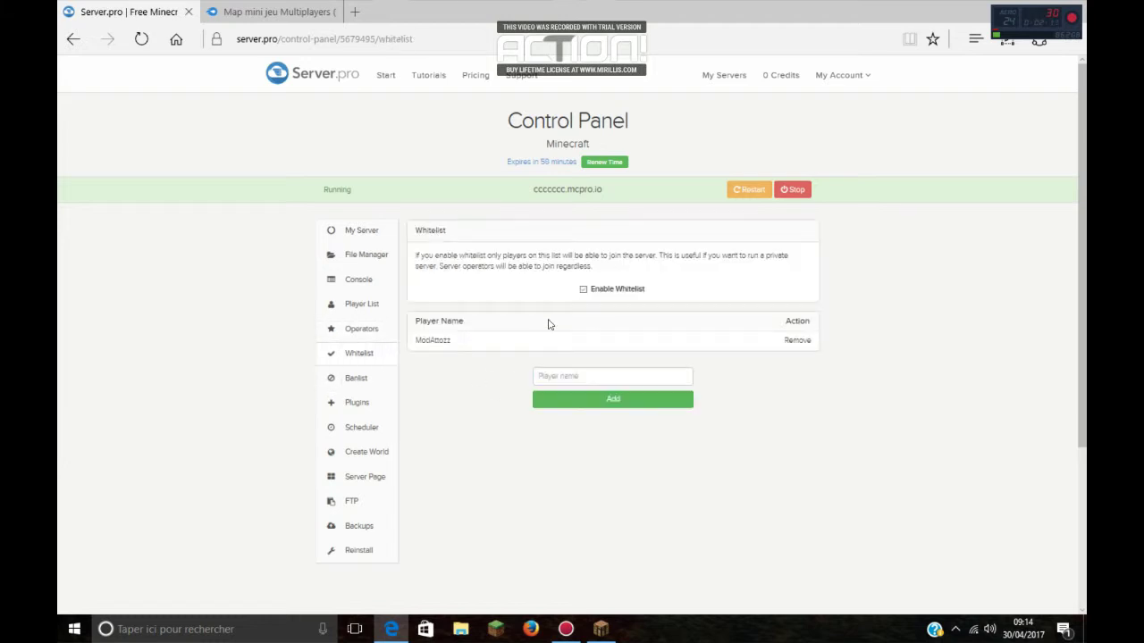
pyautogui.click(795, 342)
# Step: Re-add the player to the whitelist, remove them again, and open the Banlist
pyautogui.click(593, 374)
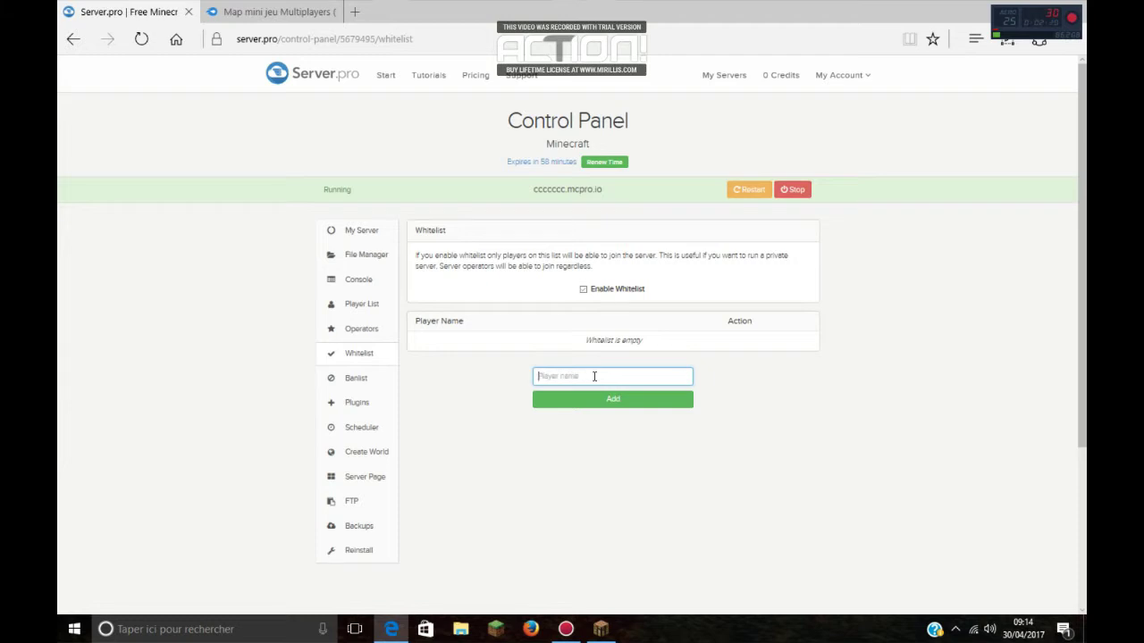
pyautogui.write('ModAttozz')
pyautogui.click(605, 403)
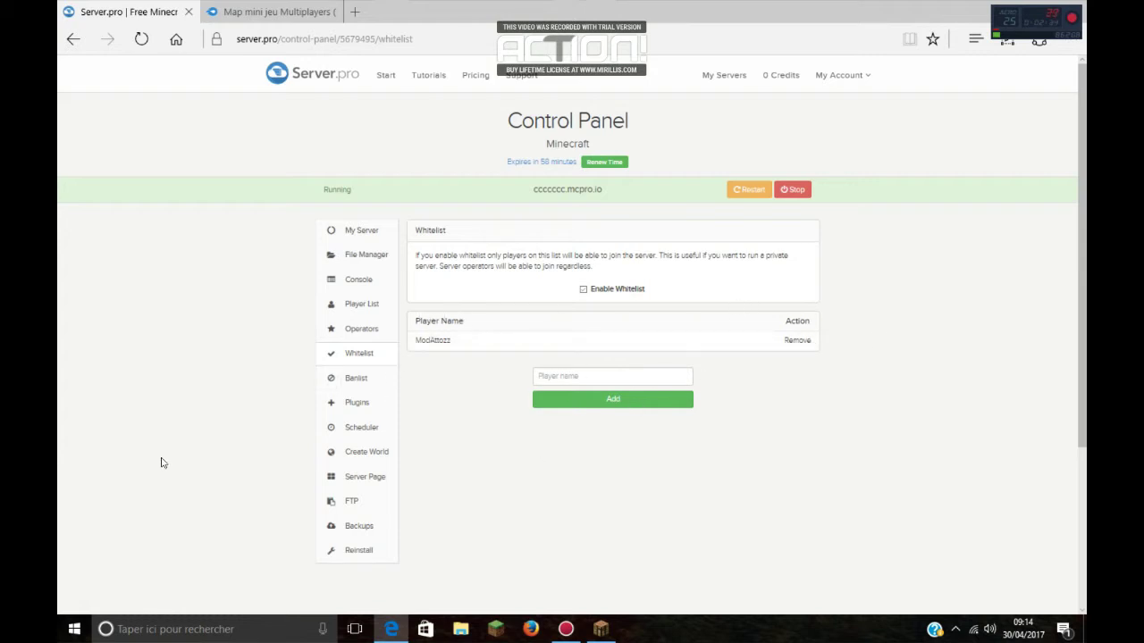
pyautogui.click(799, 342)
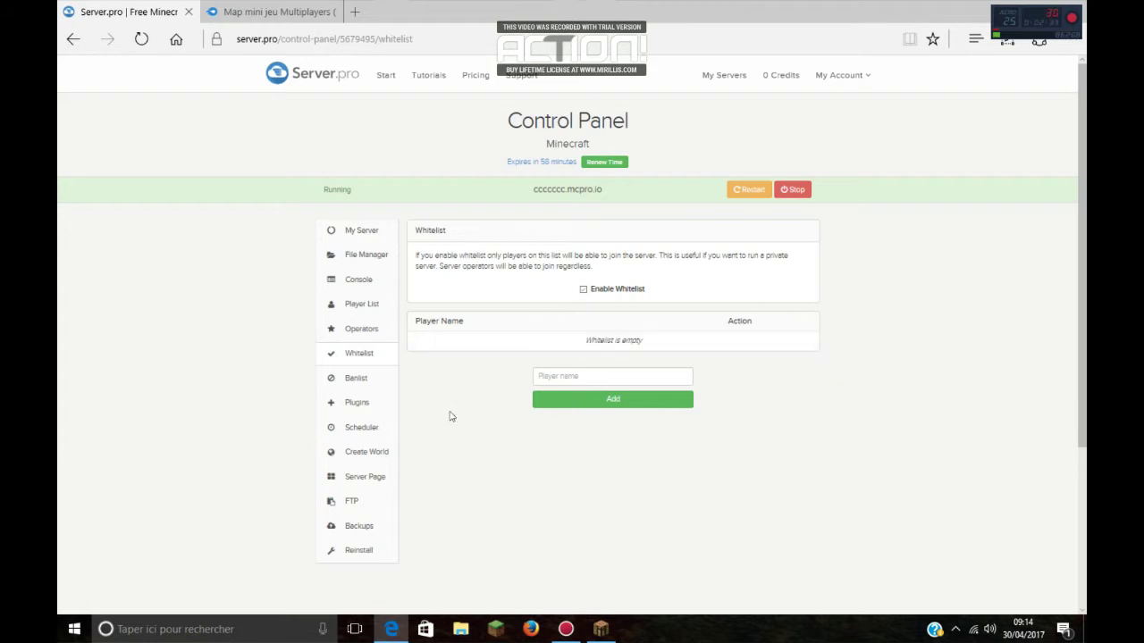
pyautogui.click(357, 378)
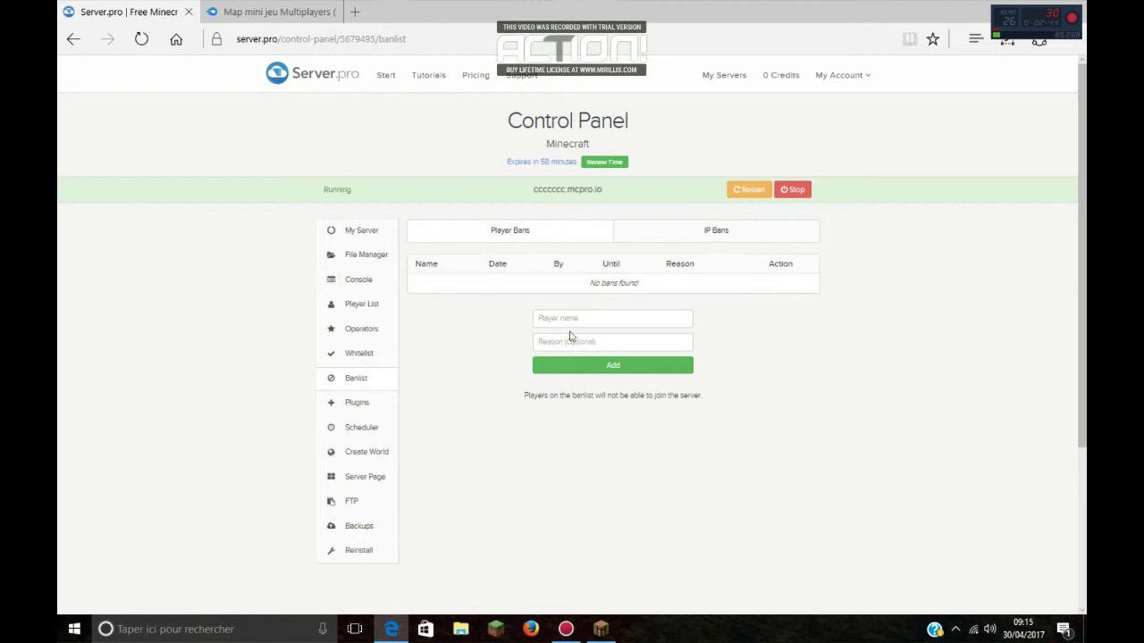
# Step: Enter the player's name in the ban form, typing then erasing the reason 'cheat'
pyautogui.click(565, 318)
pyautogui.write('ModAttozz')
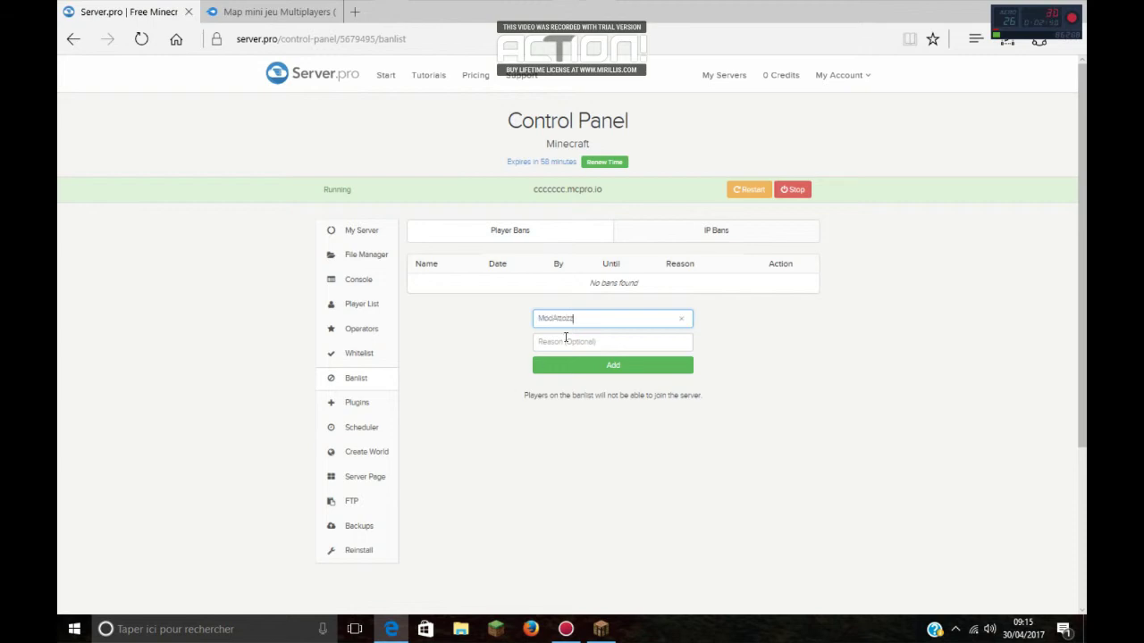
pyautogui.click(566, 337)
pyautogui.write('che')
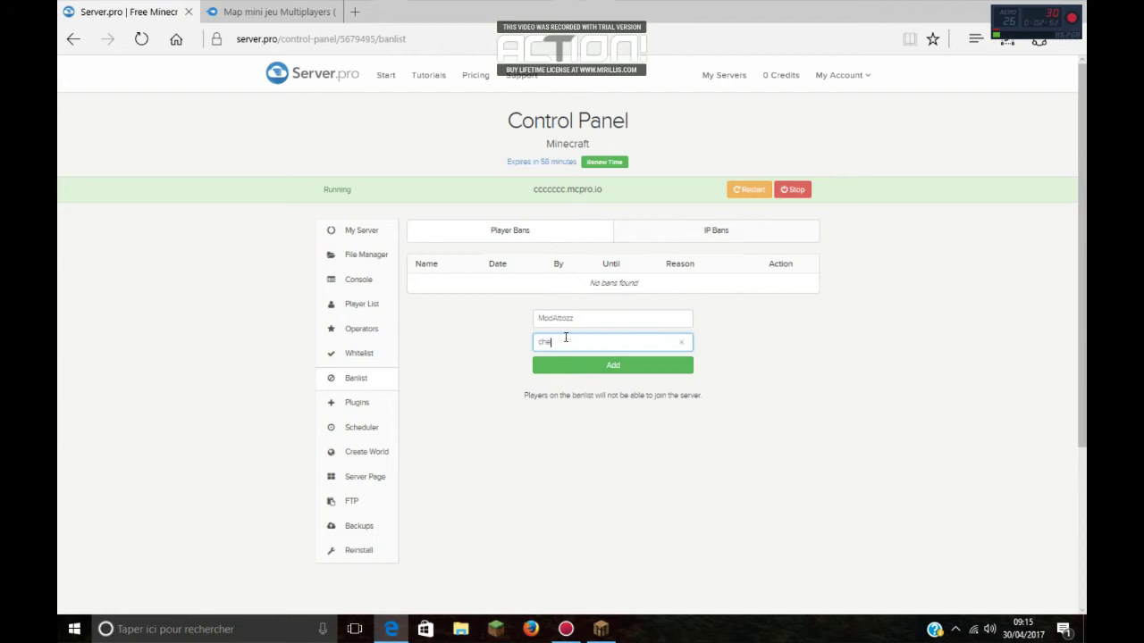
pyautogui.write('at')
pyautogui.press('BackSpace')
pyautogui.press('BackSpace')
pyautogui.press('BackSpace')
# Step: Run in third-person across the grassy hills toward the sunset, archway and white house
pyautogui.click(351, 231)
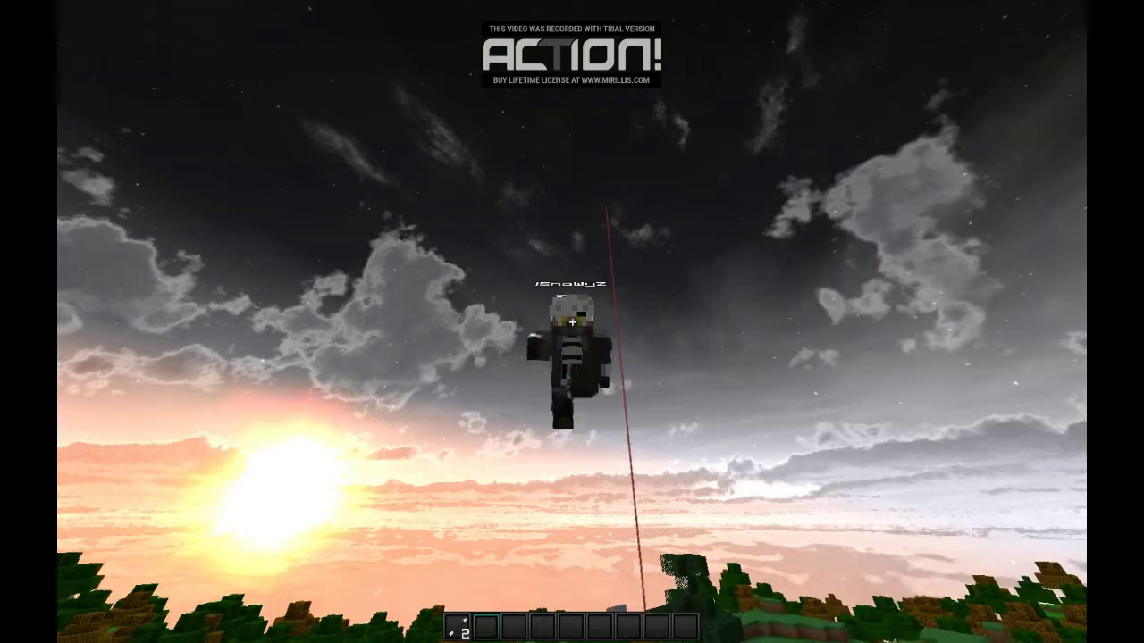
pyautogui.press('F1')
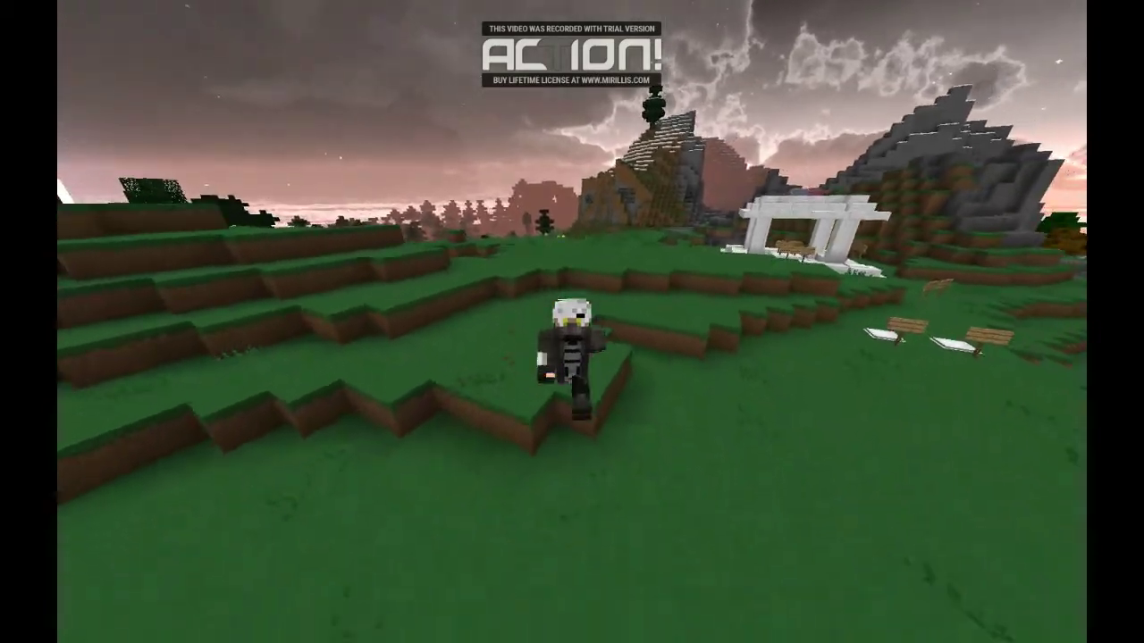
pyautogui.press('w')
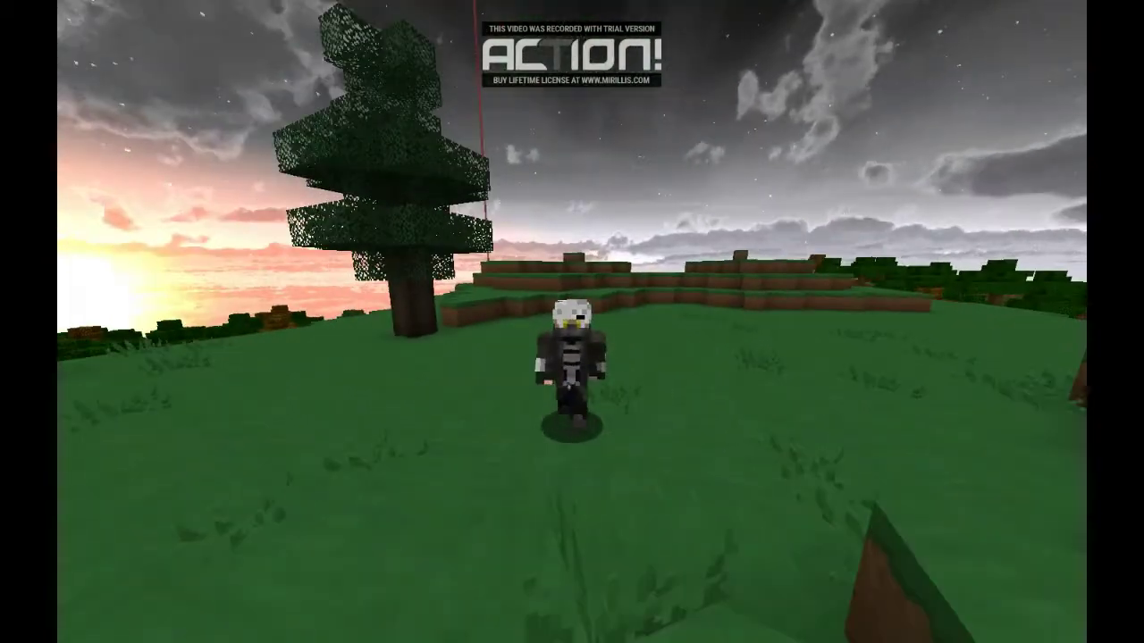
pyautogui.press('w')
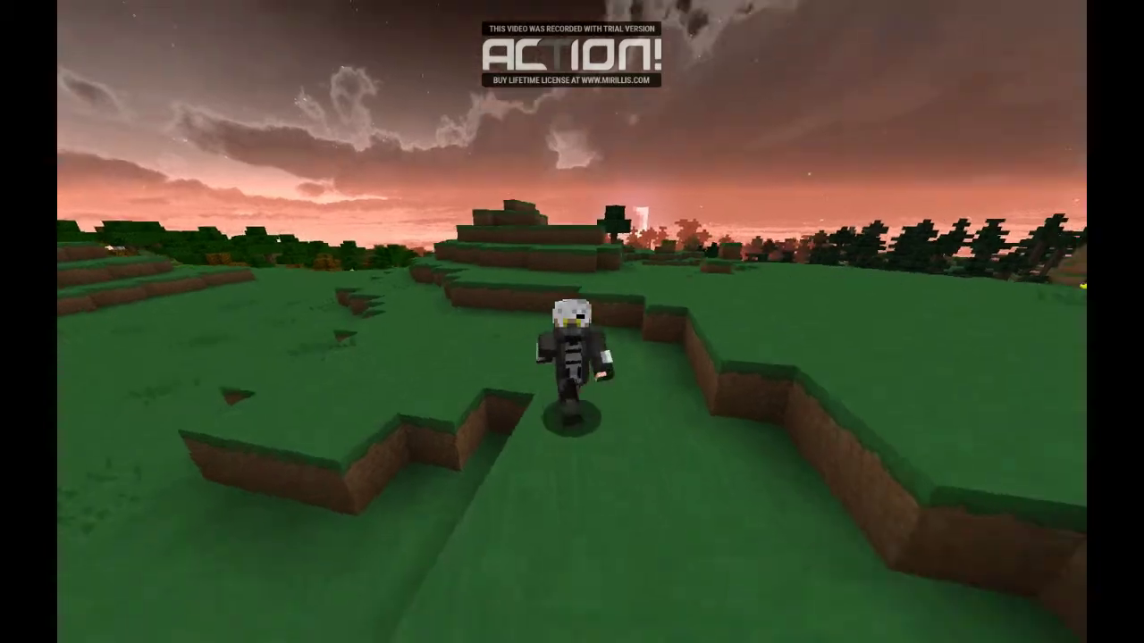
pyautogui.press('w')
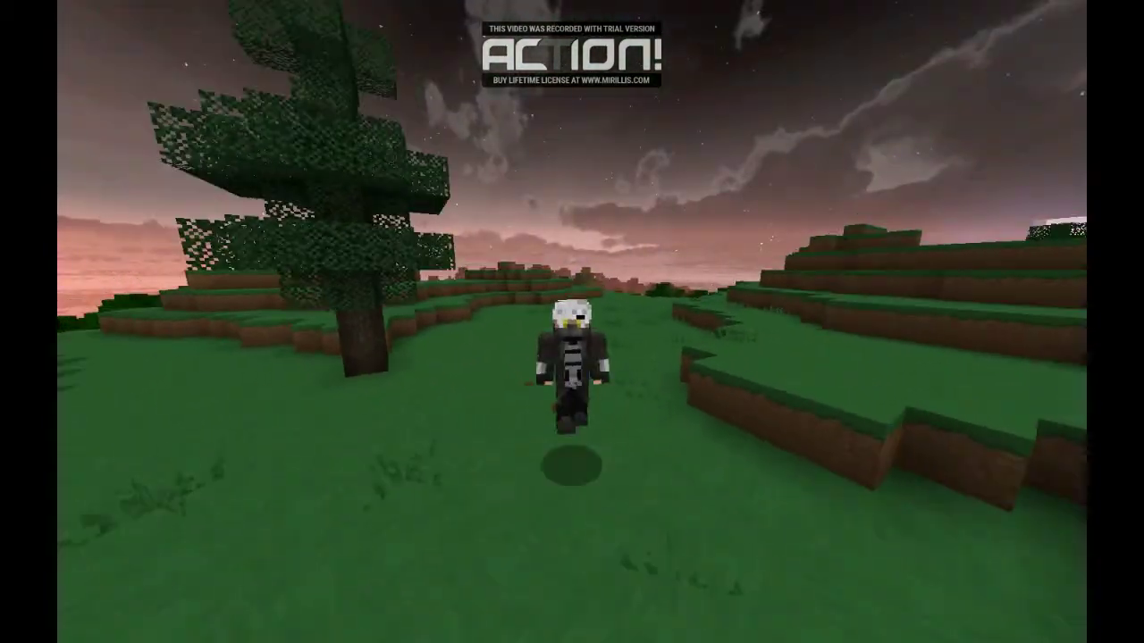
pyautogui.press('w')
pyautogui.press('w')
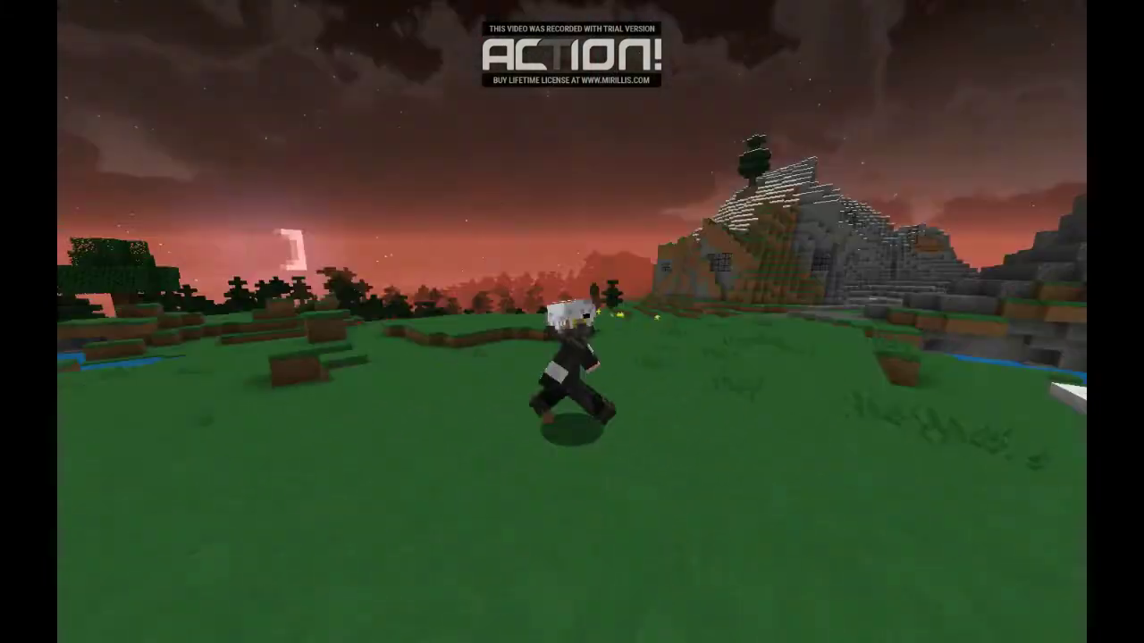
pyautogui.press('w')
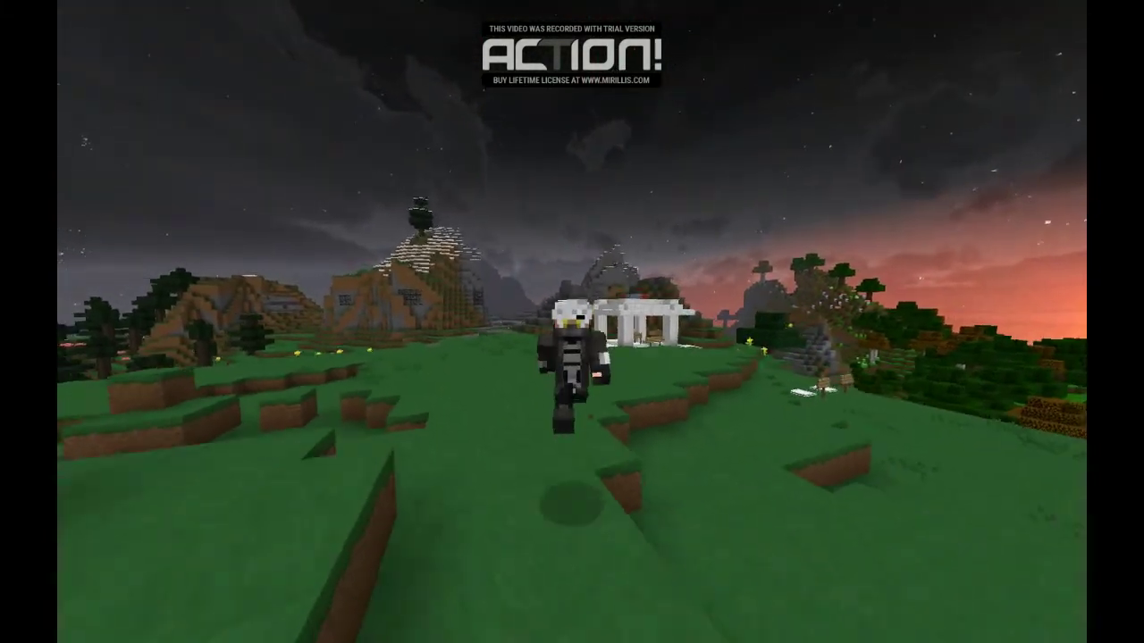
pyautogui.press('w')
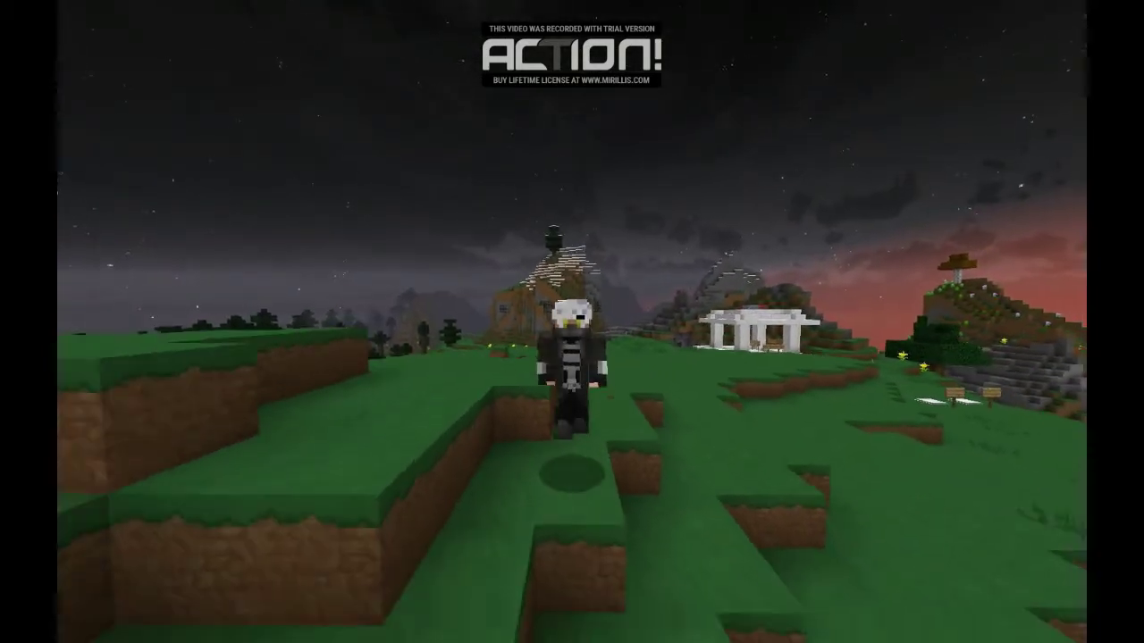